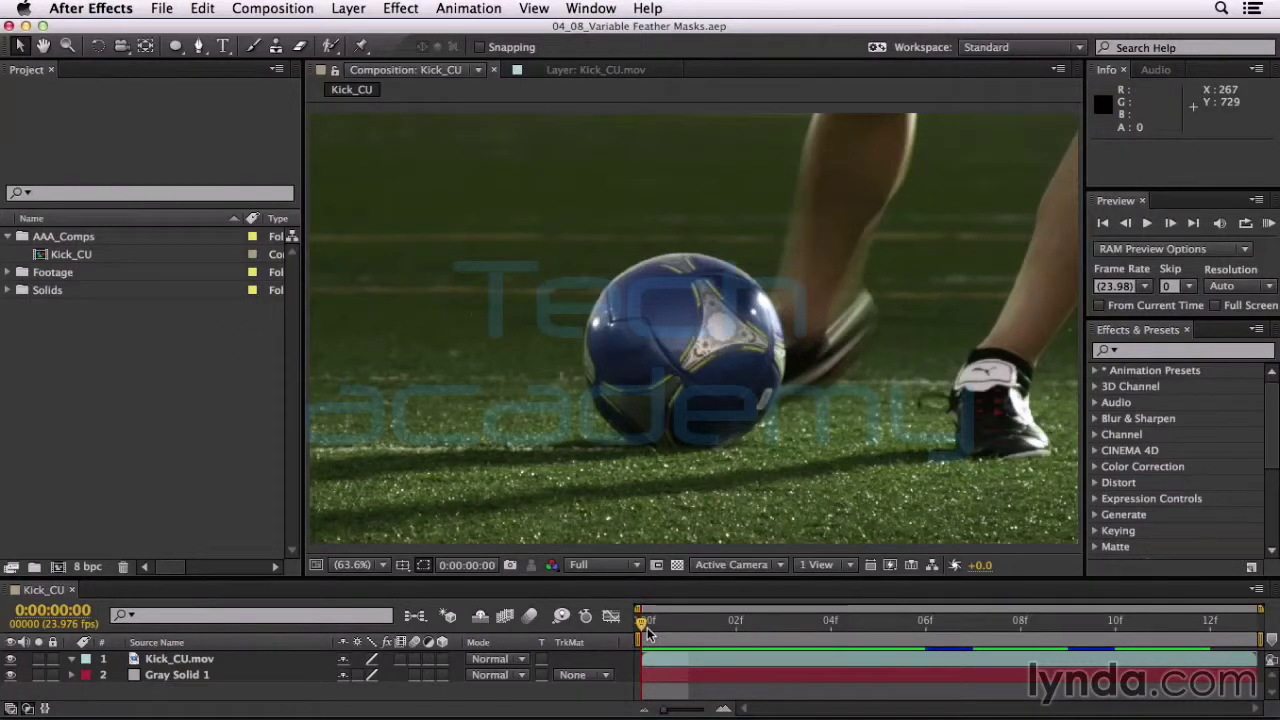
- Draw a circular mask around the soccer ball on the Kick_CU.mov layer at frame 0 with the Ellipse tool
{"action": "mouse_move", "coordinate": [642, 624]}
{"action": "left_mouse_down"}
{"action": "mouse_move", "coordinate": [829, 626]}
{"action": "mouse_move", "coordinate": [1025, 660]}
{"action": "mouse_move", "coordinate": [923, 628]}
{"action": "mouse_move", "coordinate": [655, 624]}
{"action": "left_mouse_up"}
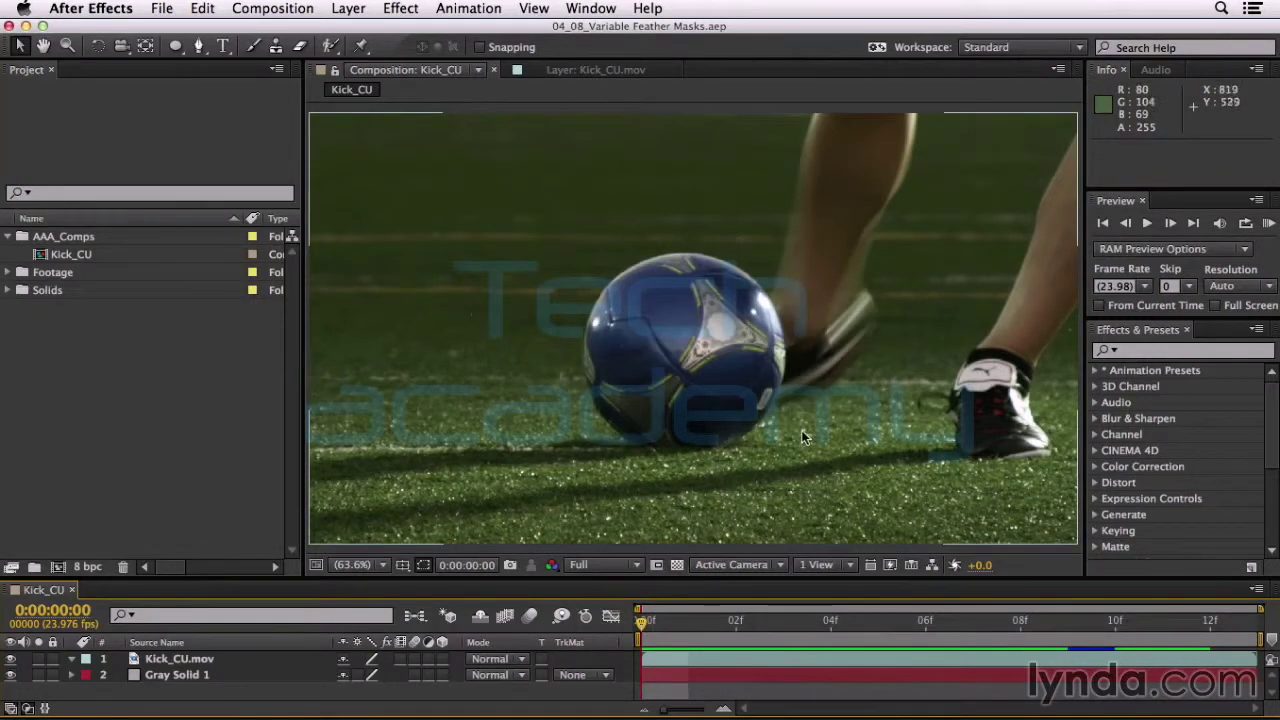
{"action": "key", "text": "q"}
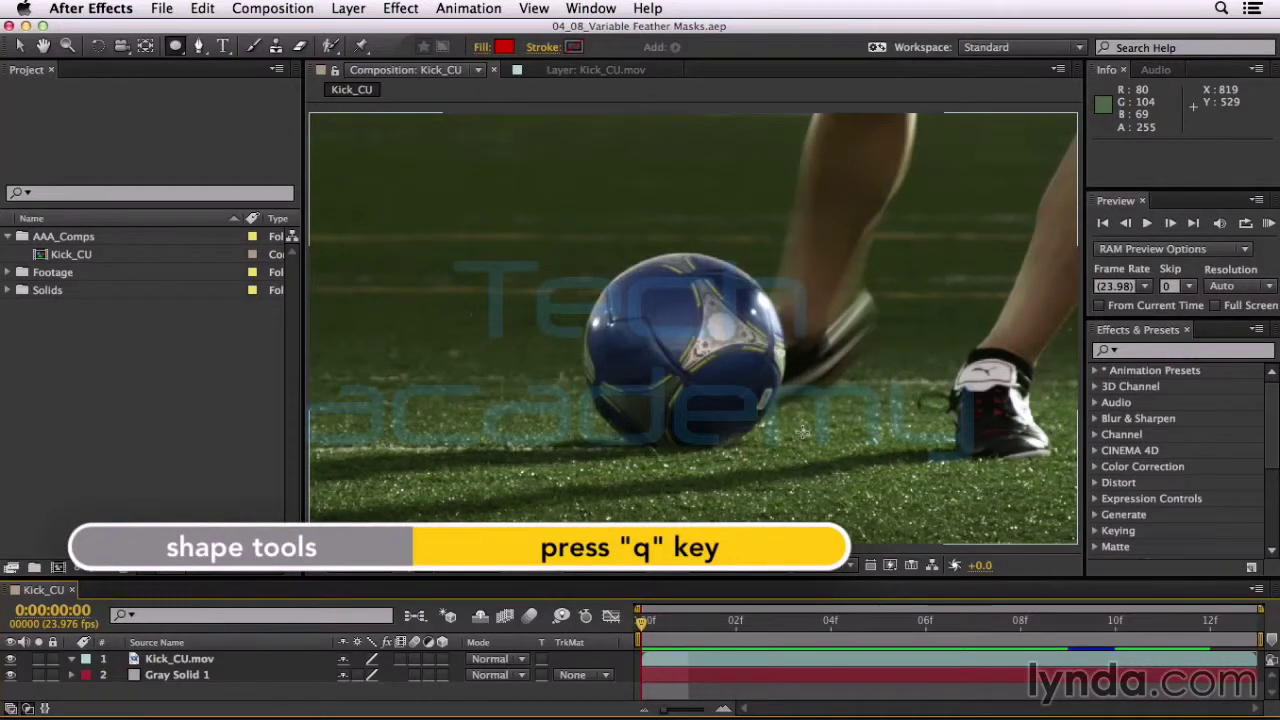
{"action": "key", "text": "q"}
{"action": "key", "text": "q"}
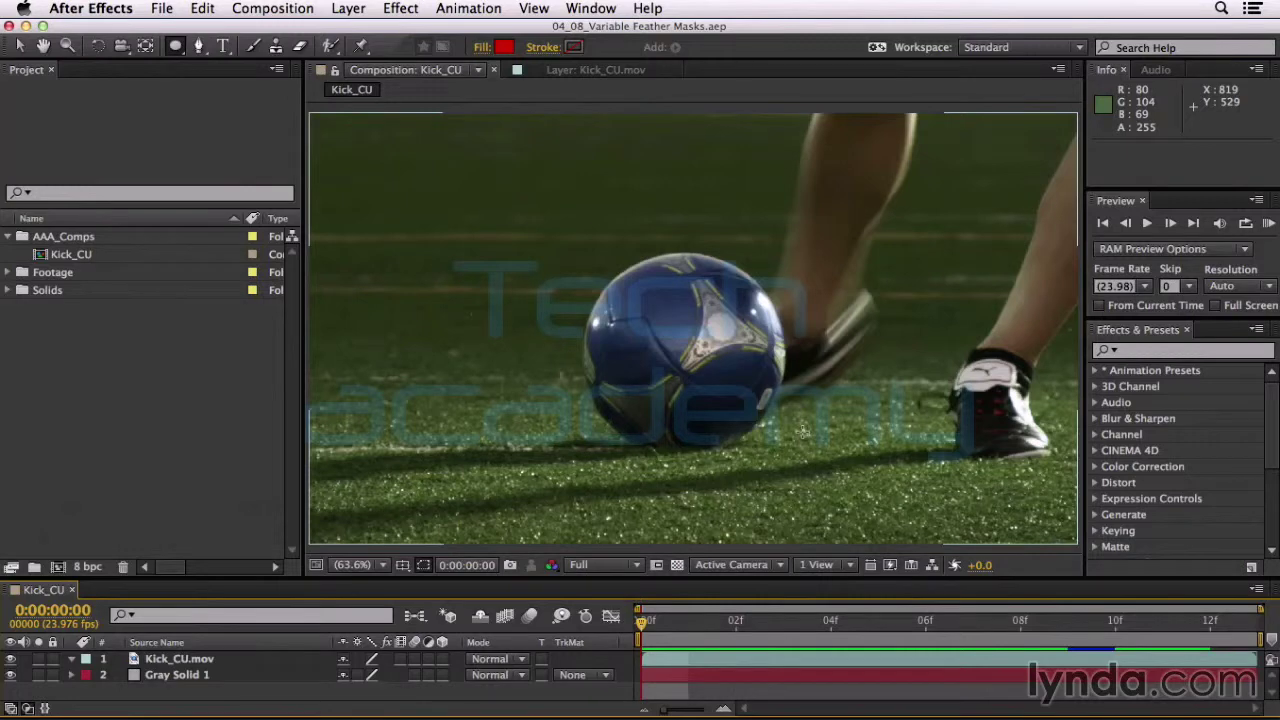
{"action": "left_click", "coordinate": [188, 659]}
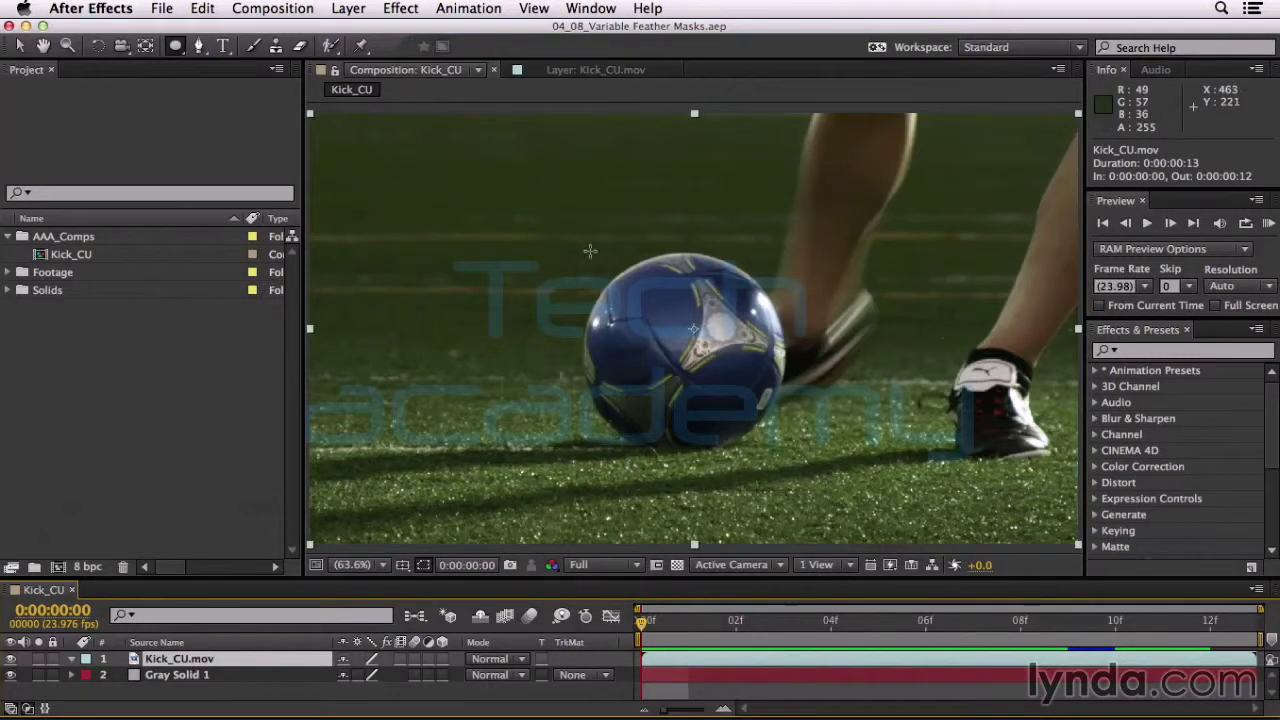
{"action": "left_click_drag", "start_coordinate": [574, 238], "coordinate": [757, 451]}
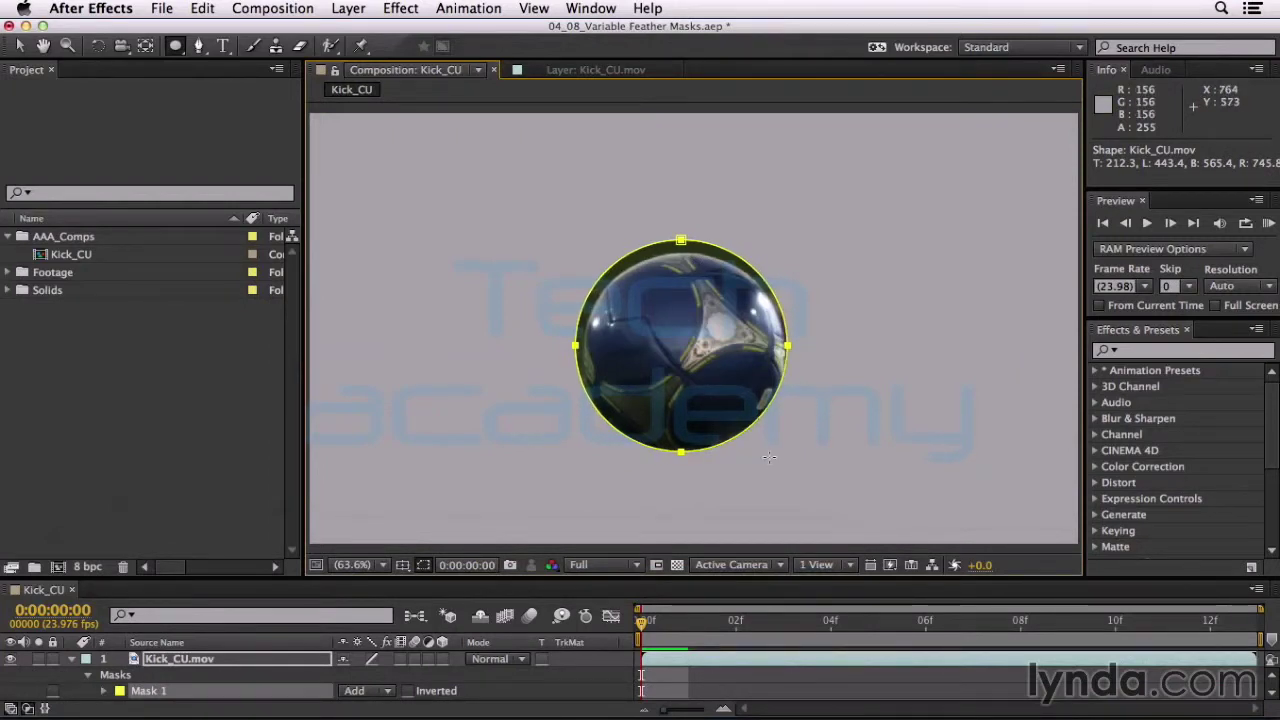
- Reposition the mask over the ball and scale it uniformly to about 95.9% so it fits the ball's outline
{"action": "key", "text": "v"}
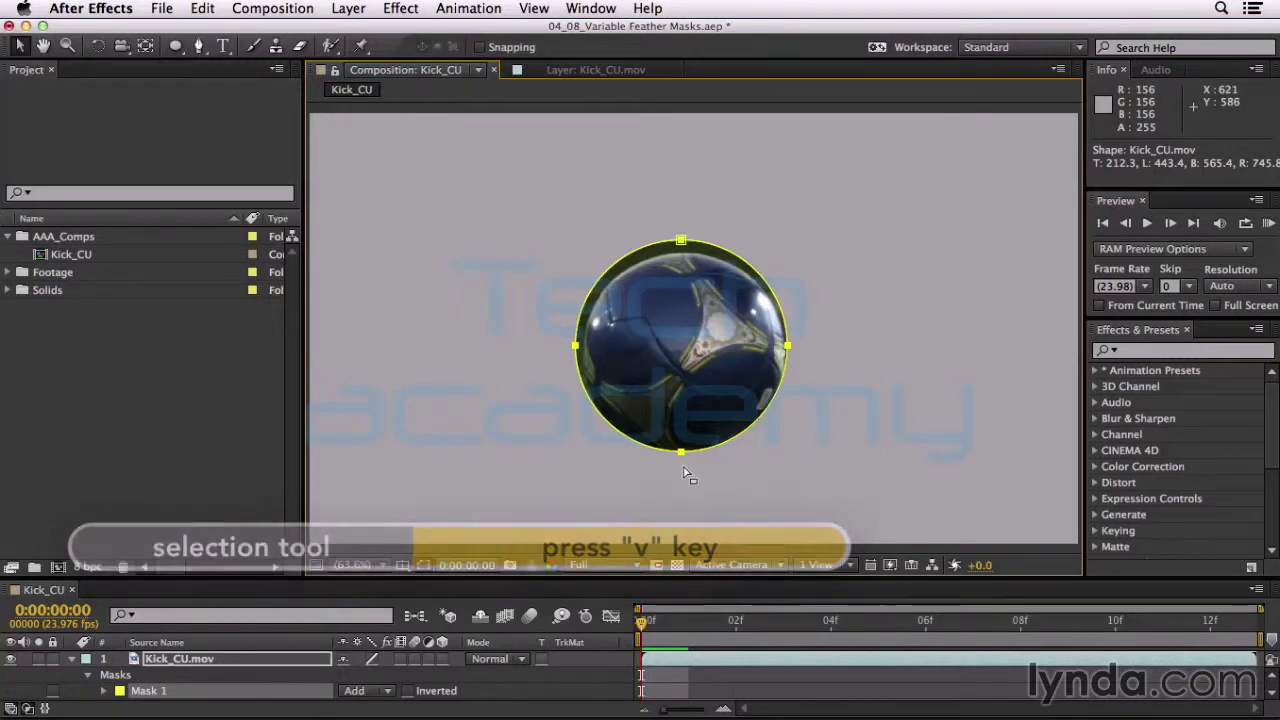
{"action": "left_click_drag", "start_coordinate": [683, 454], "coordinate": [685, 464]}
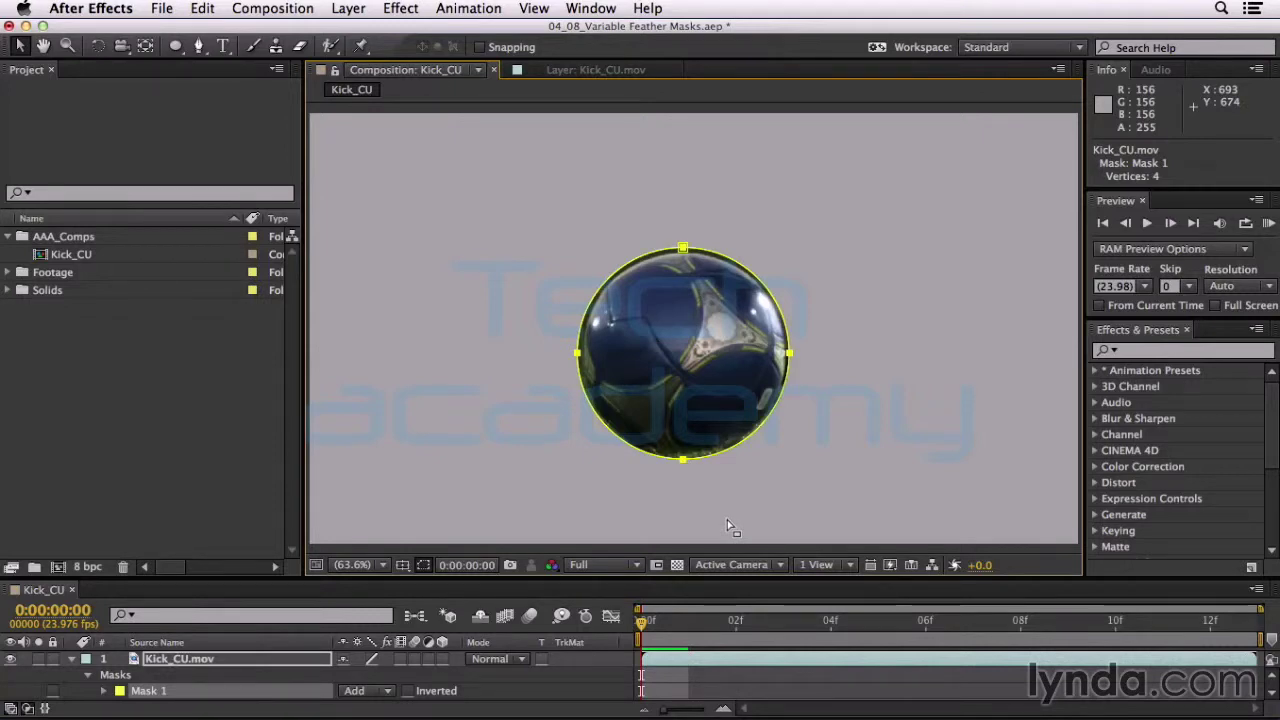
{"action": "key", "text": "super+t"}
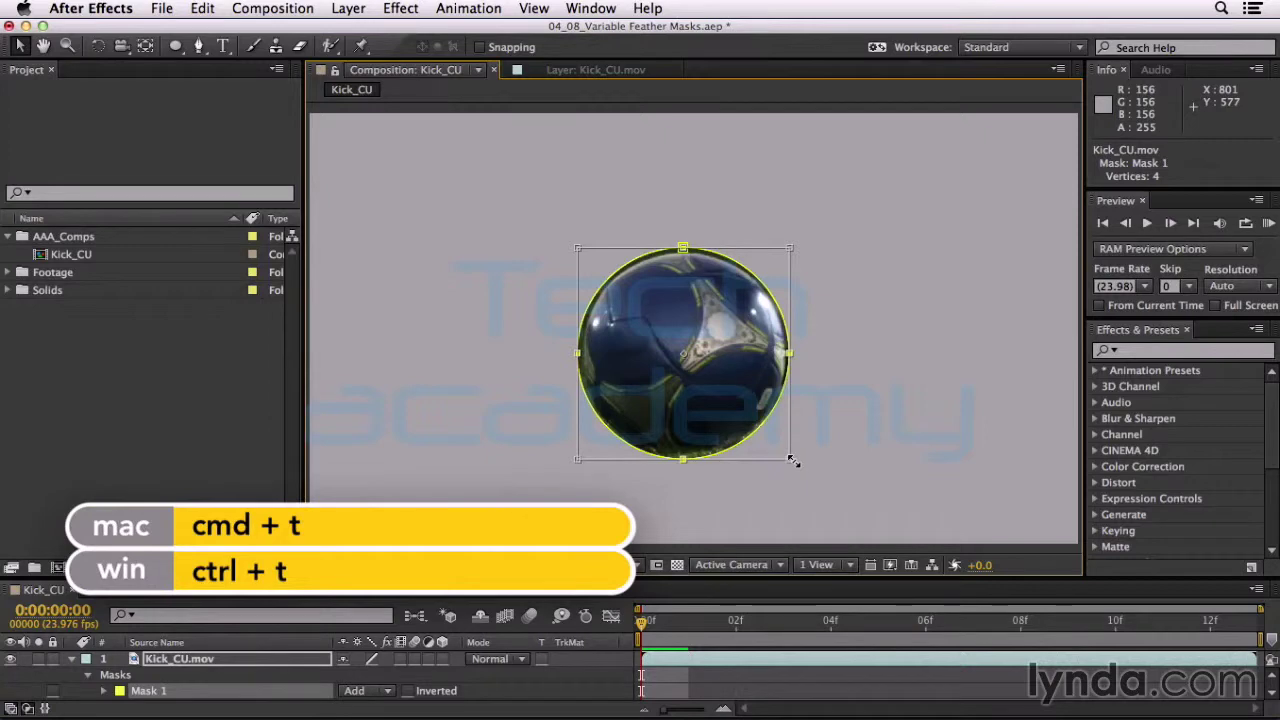
{"action": "left_click_drag", "start_coordinate": [792, 460], "coordinate": [786, 458]}
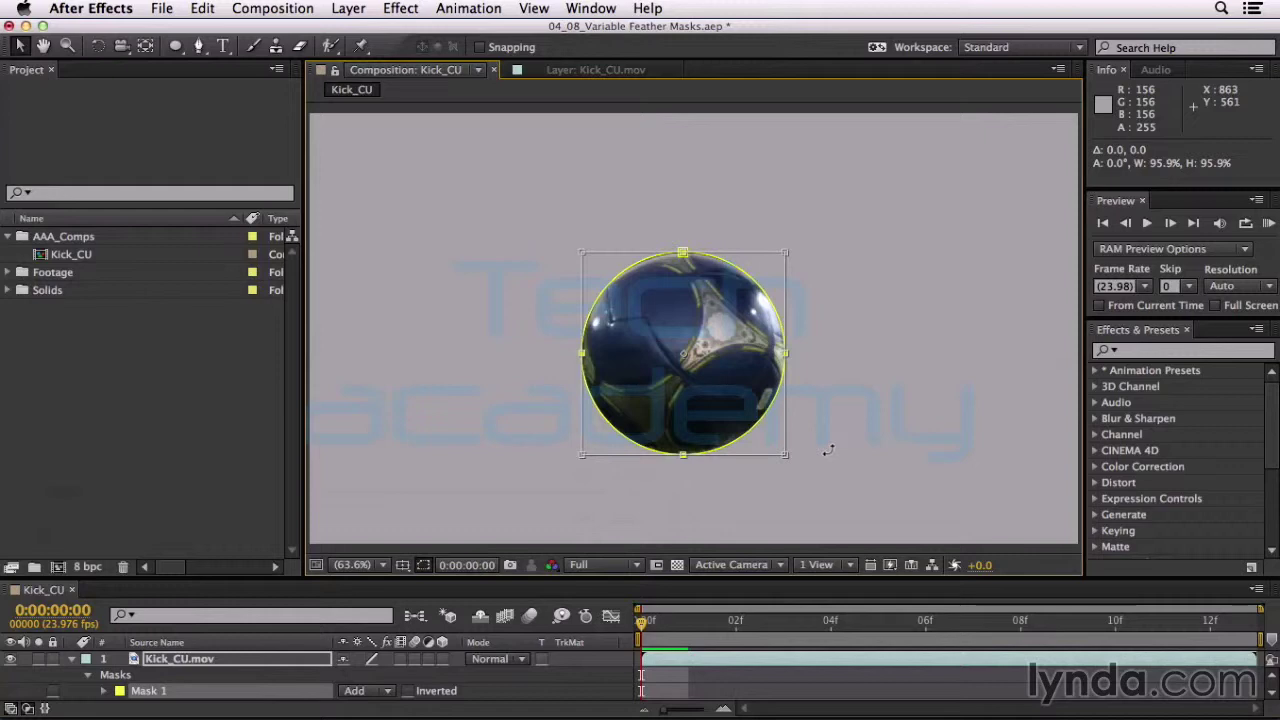
{"action": "key", "text": "Return"}
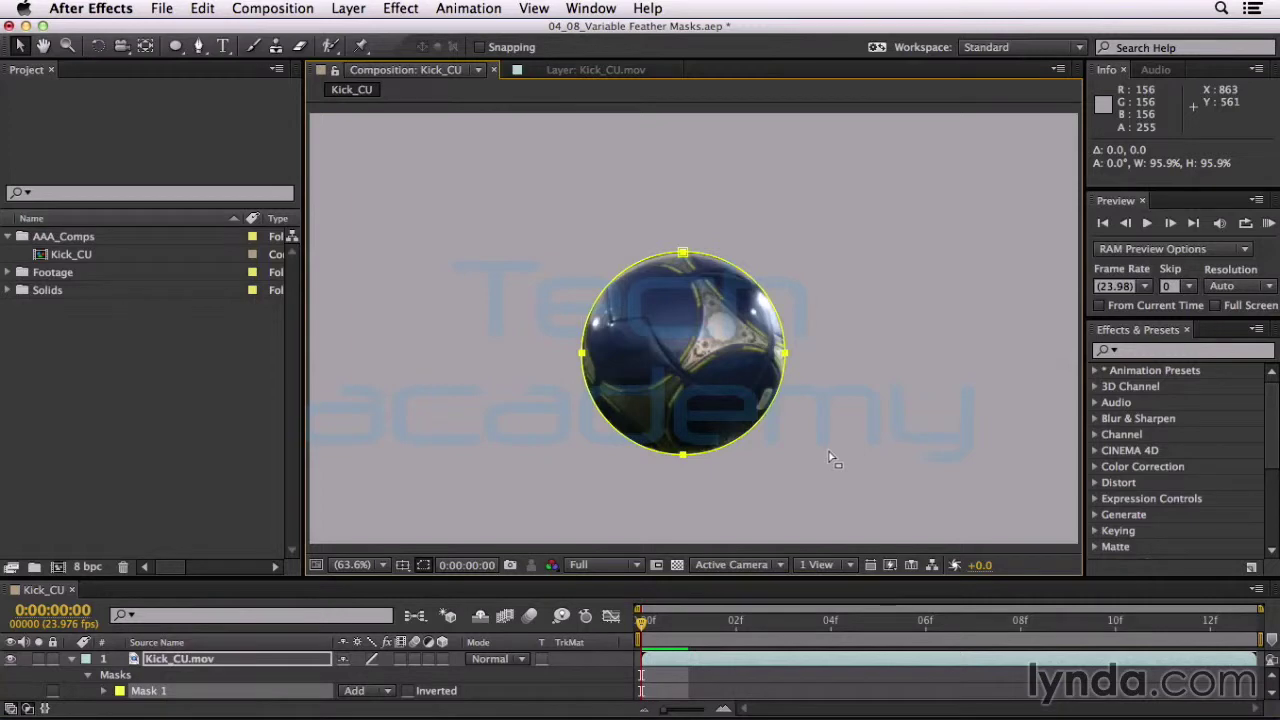
- Reveal the Mask Path property and open Kick_CU.mov in its Layer panel at Fit up to 100% with the red mask overlay on
{"action": "key", "text": "m"}
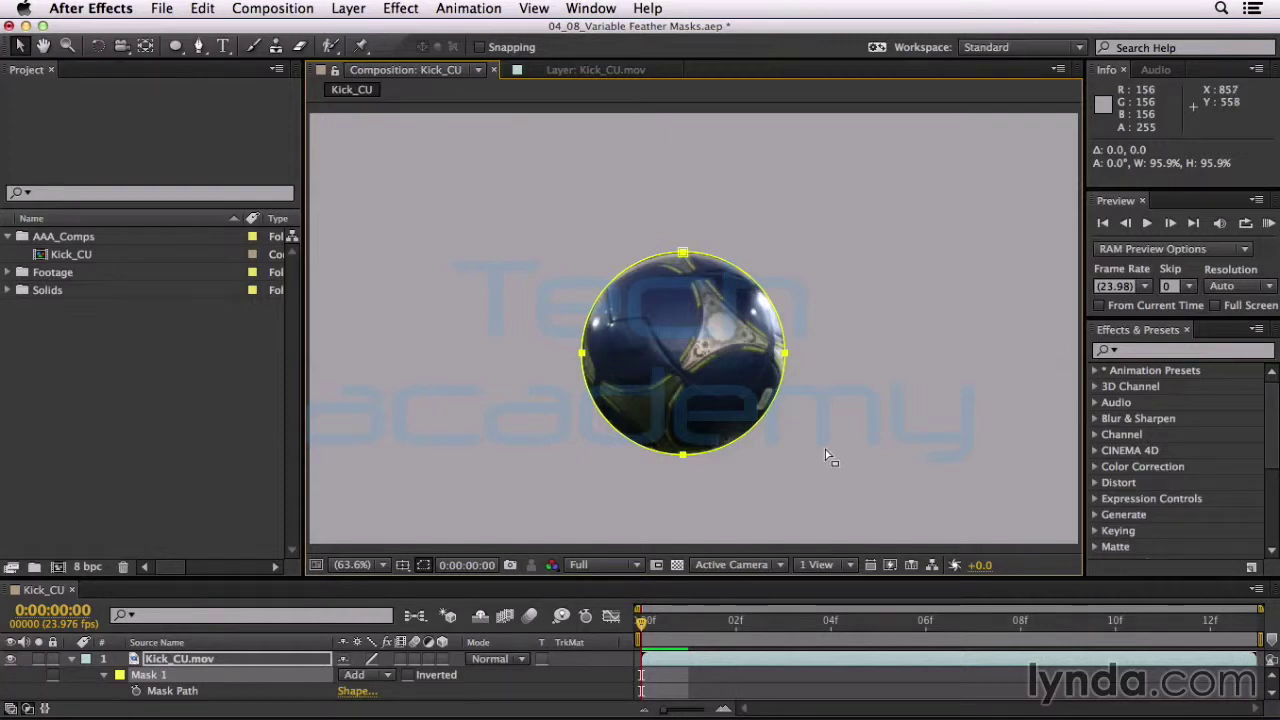
{"action": "double_click", "coordinate": [184, 664]}
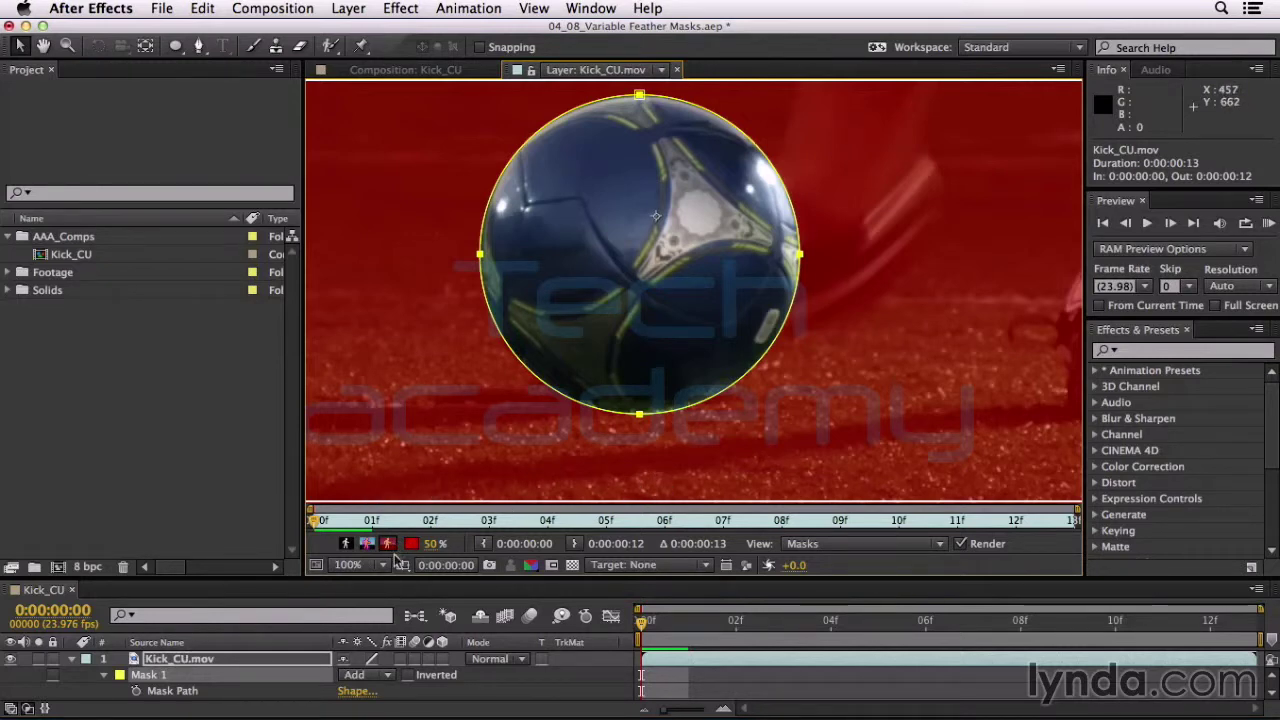
{"action": "left_click", "coordinate": [388, 544]}
{"action": "left_click", "coordinate": [388, 544]}
{"action": "left_click", "coordinate": [375, 565]}
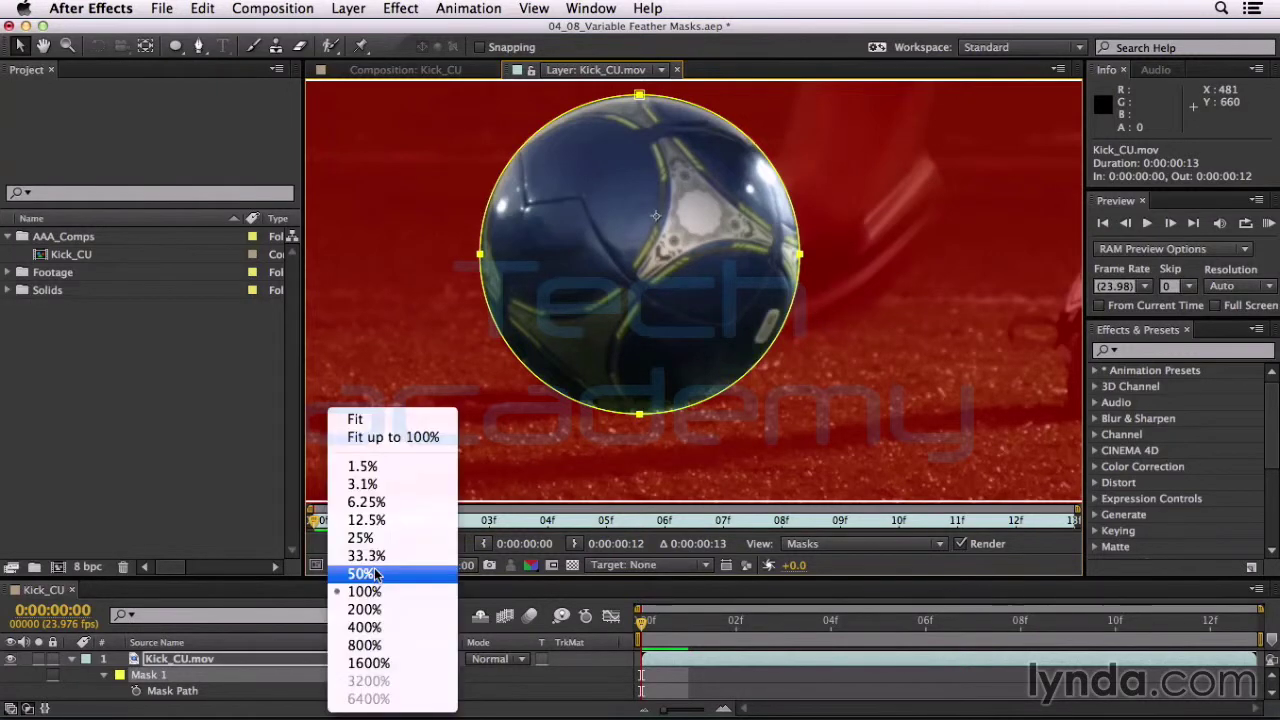
{"action": "left_click", "coordinate": [393, 438]}
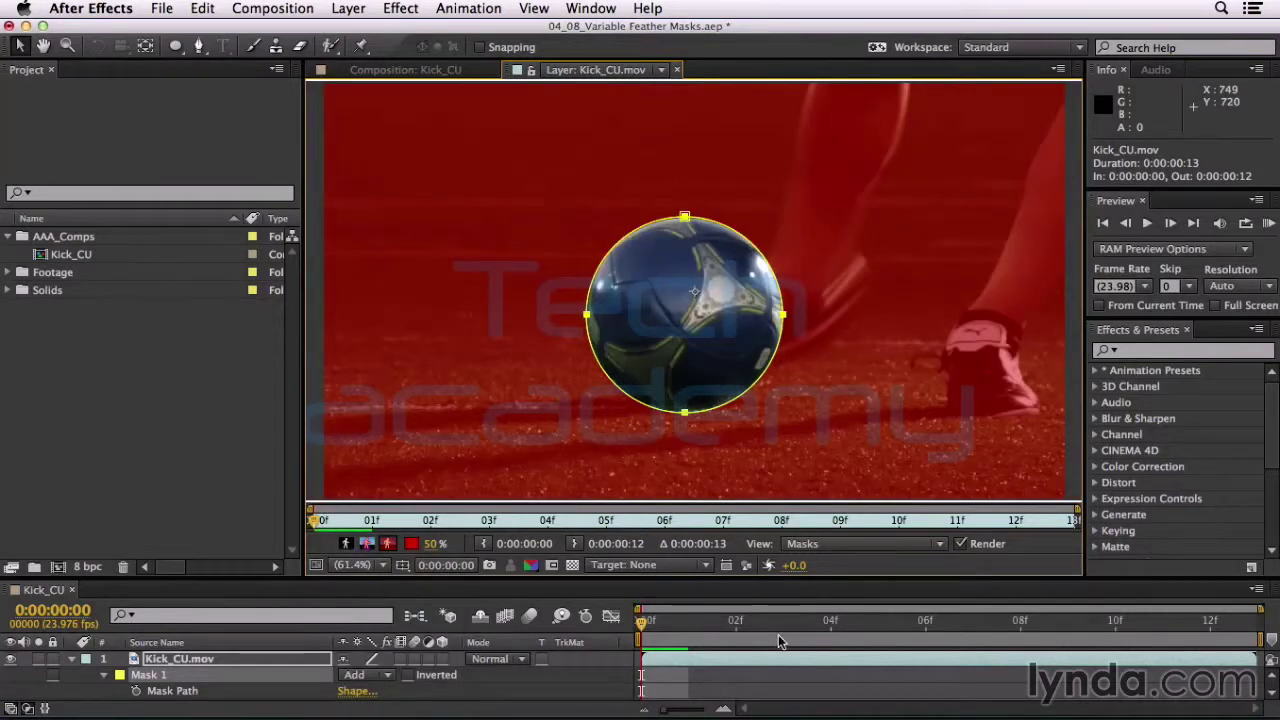
- Move the mask over the kicked ball at frame 3 and activate the Mask Feather tool
{"action": "left_click_drag", "start_coordinate": [641, 624], "coordinate": [782, 640]}
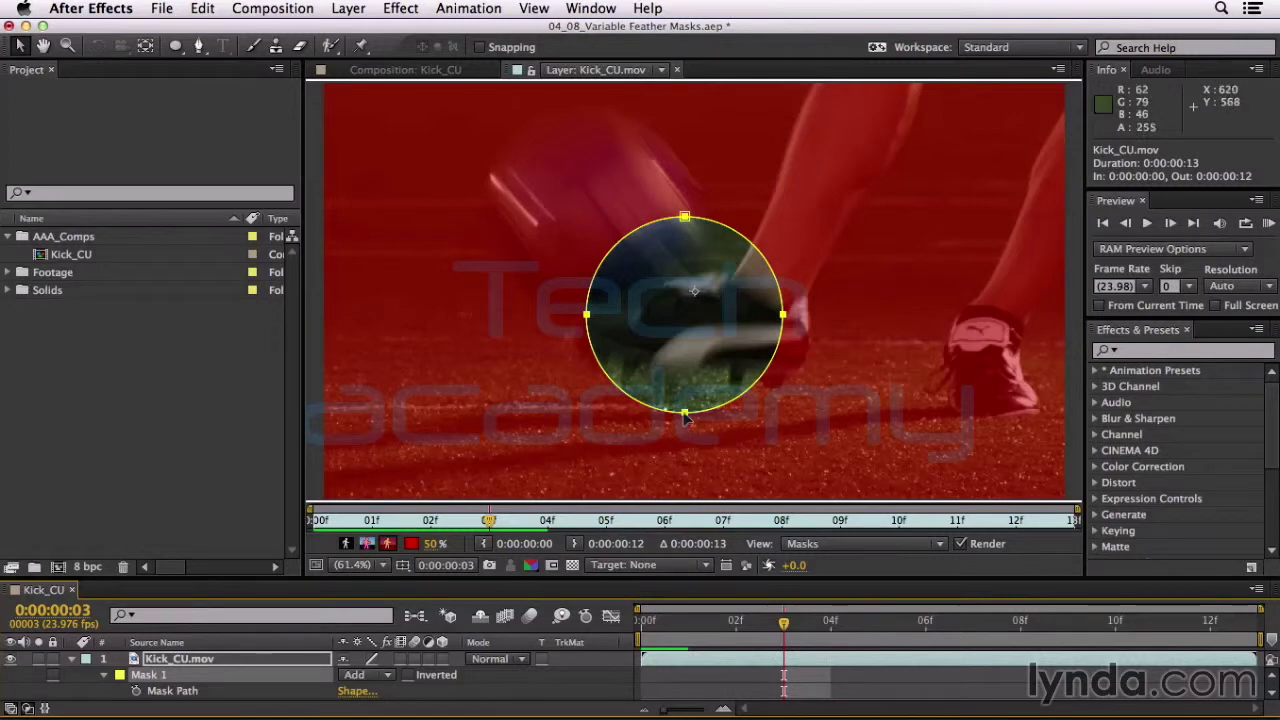
{"action": "left_click_drag", "start_coordinate": [684, 417], "coordinate": [602, 321]}
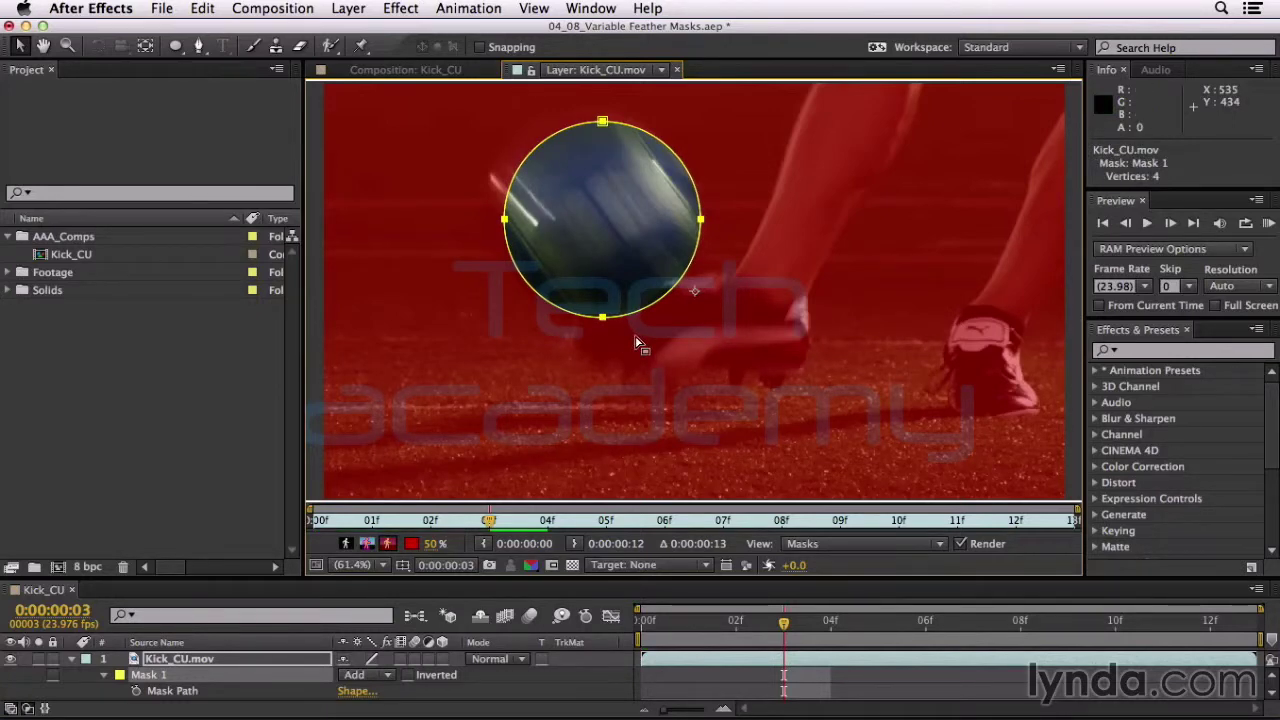
{"action": "key", "text": "g"}
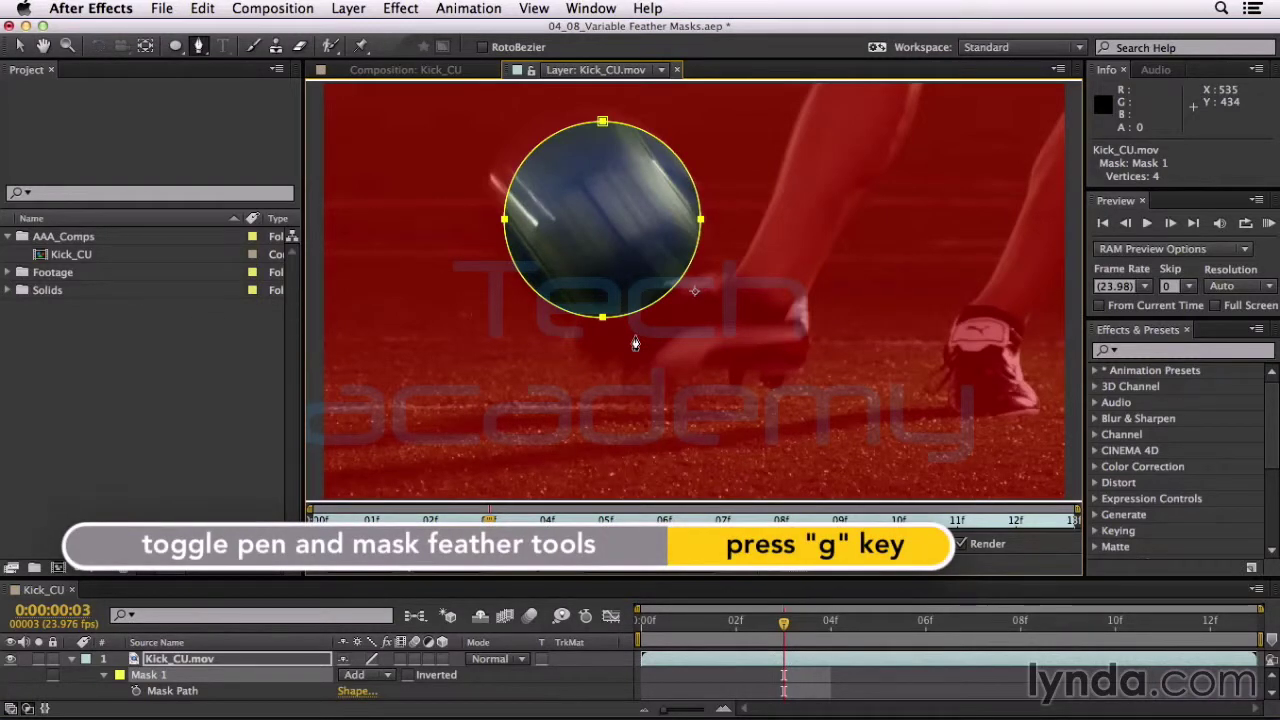
{"action": "key", "text": "g"}
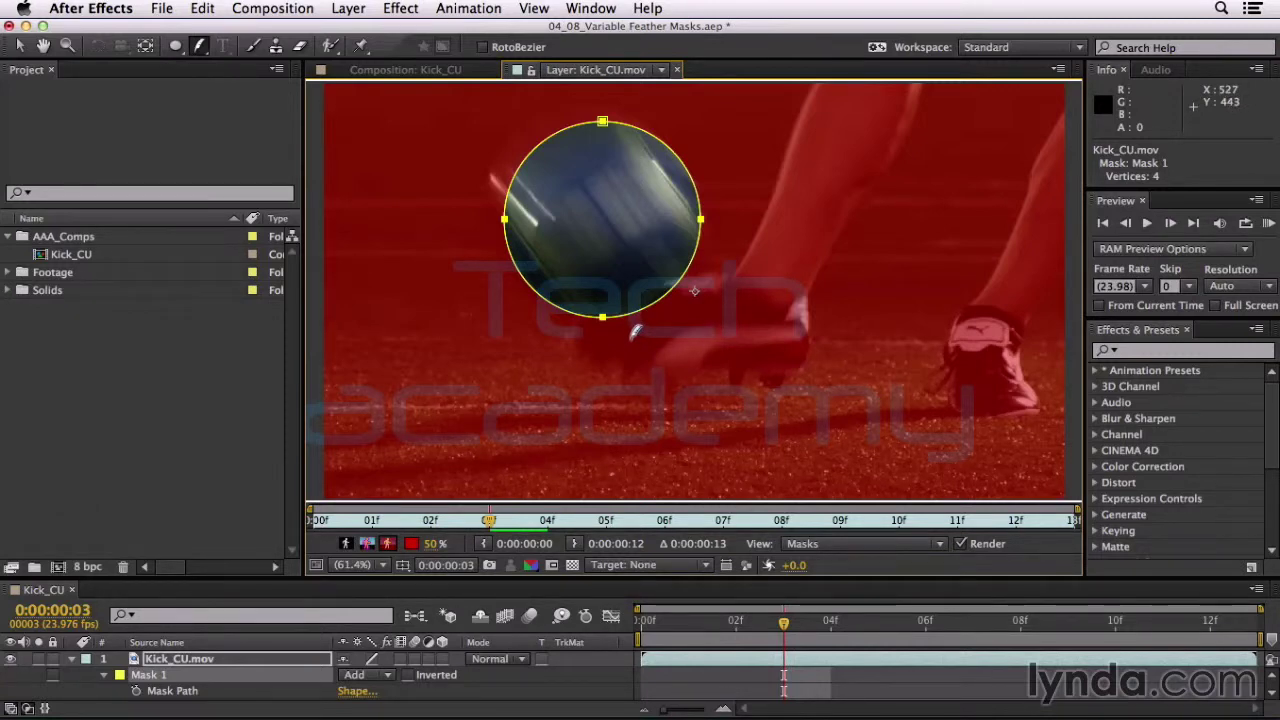
- Check the general preferences for the option that makes the Pen tool shortcut toggle between the Pen and Mask Feather tools
{"action": "left_click", "coordinate": [100, 8]}
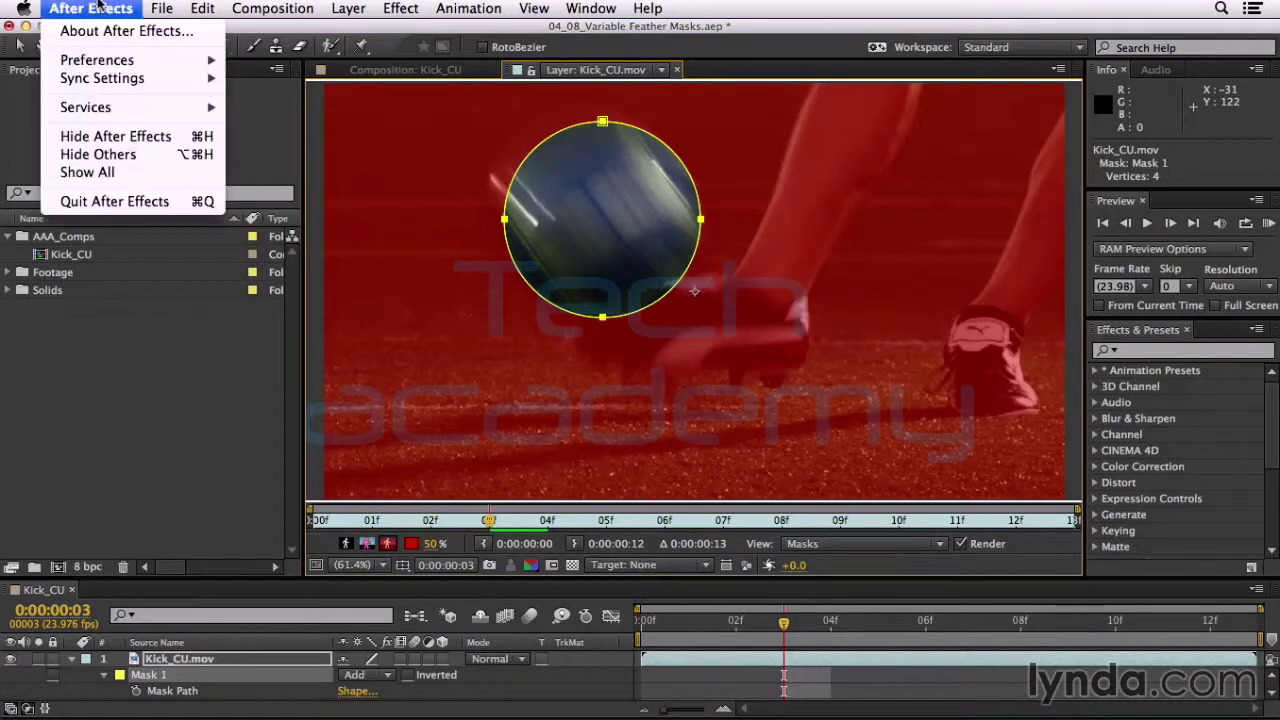
{"action": "mouse_move", "coordinate": [115, 62]}
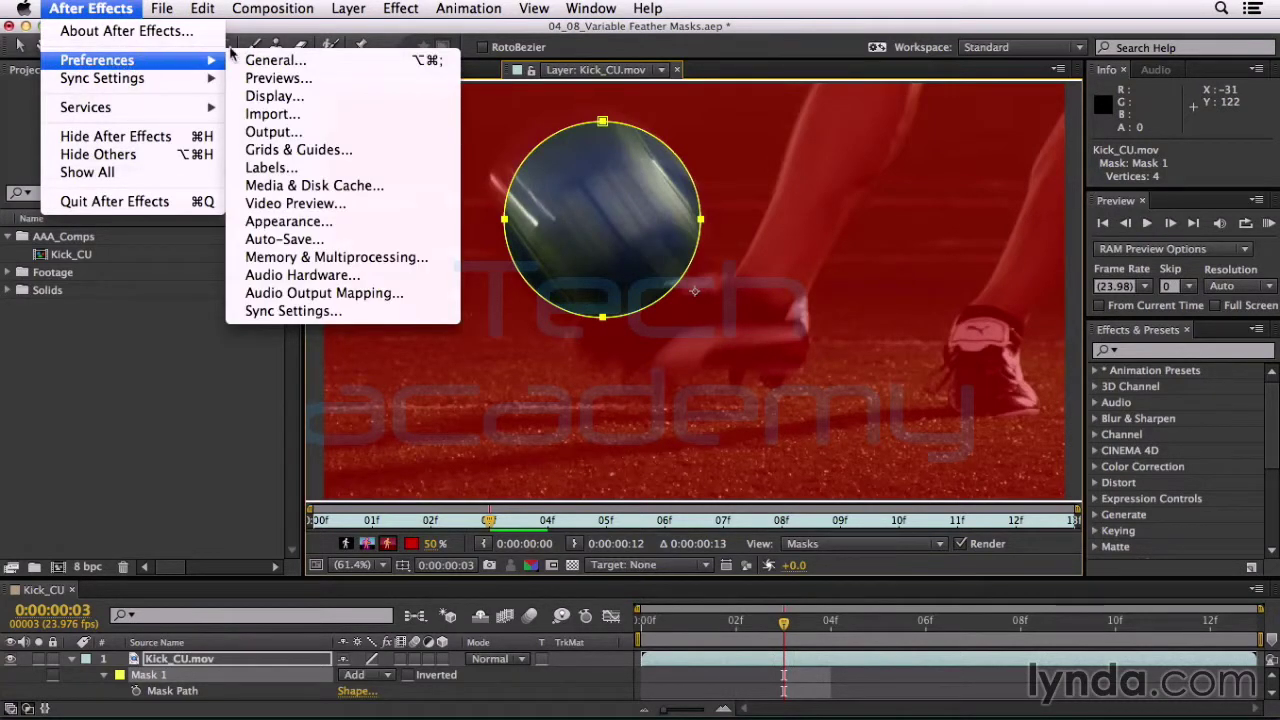
{"action": "left_click", "coordinate": [262, 62]}
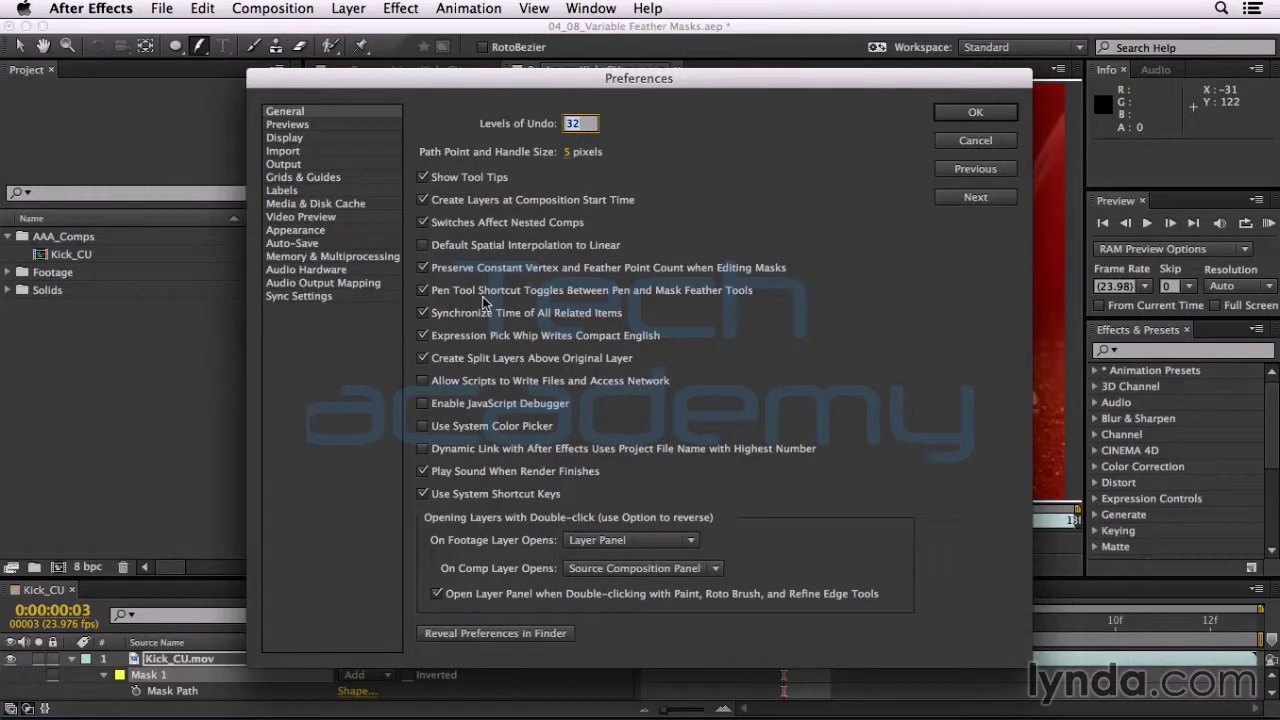
{"action": "left_click", "coordinate": [666, 272]}
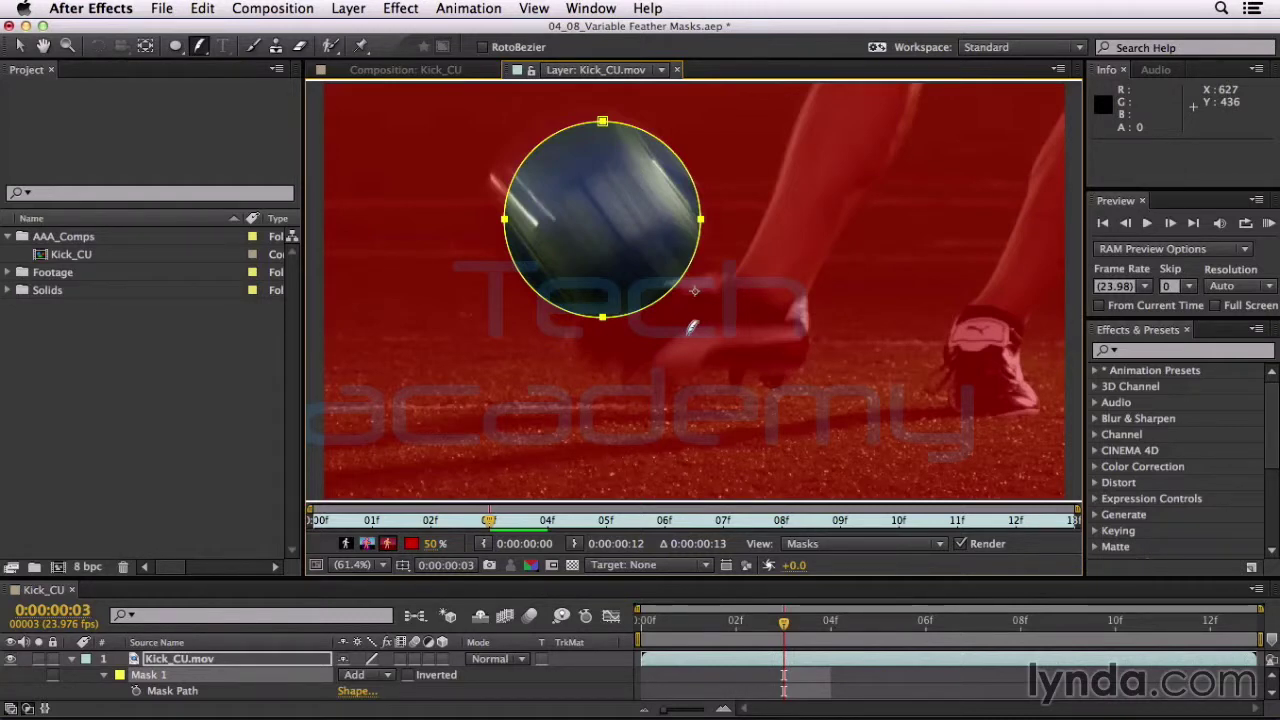
- Rotate the mask slightly clockwise around its centre to follow the ball's spin at frame 3
{"action": "key", "text": "v"}
{"action": "key", "text": "super+t"}
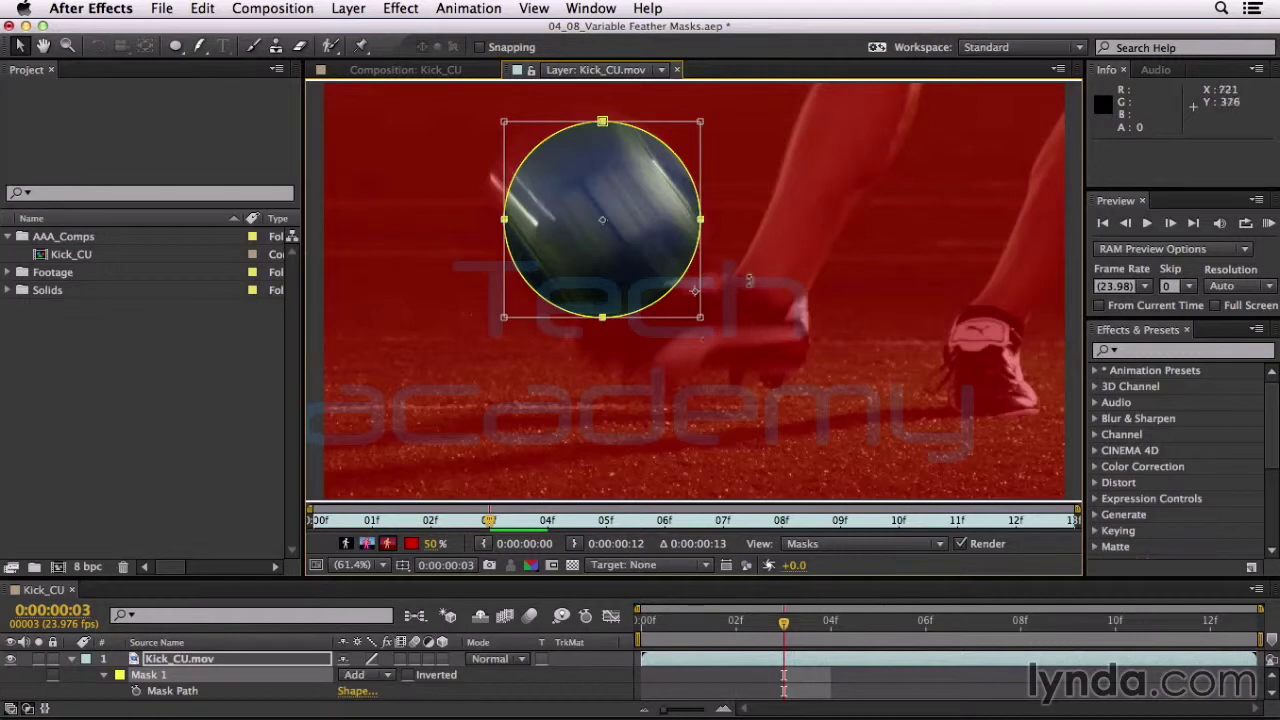
{"action": "left_click_drag", "start_coordinate": [737, 212], "coordinate": [738, 254]}
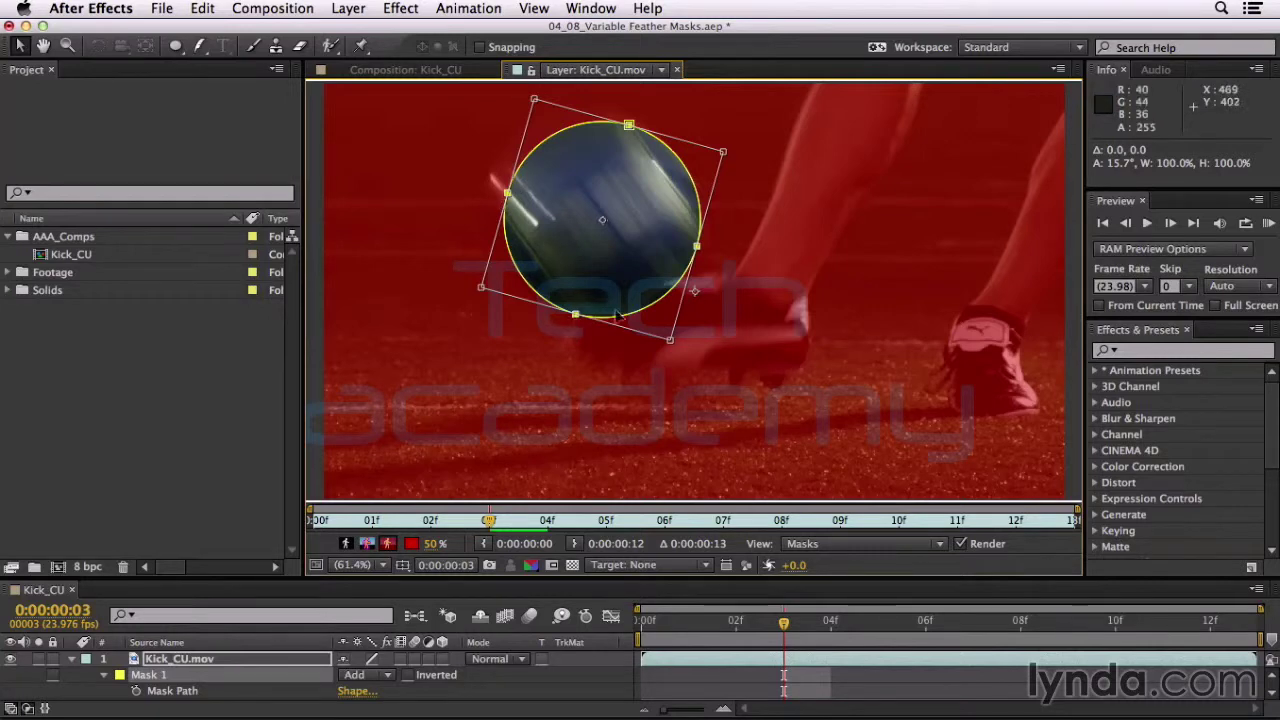
{"action": "left_click_drag", "start_coordinate": [732, 273], "coordinate": [739, 259]}
{"action": "key", "text": "Return"}
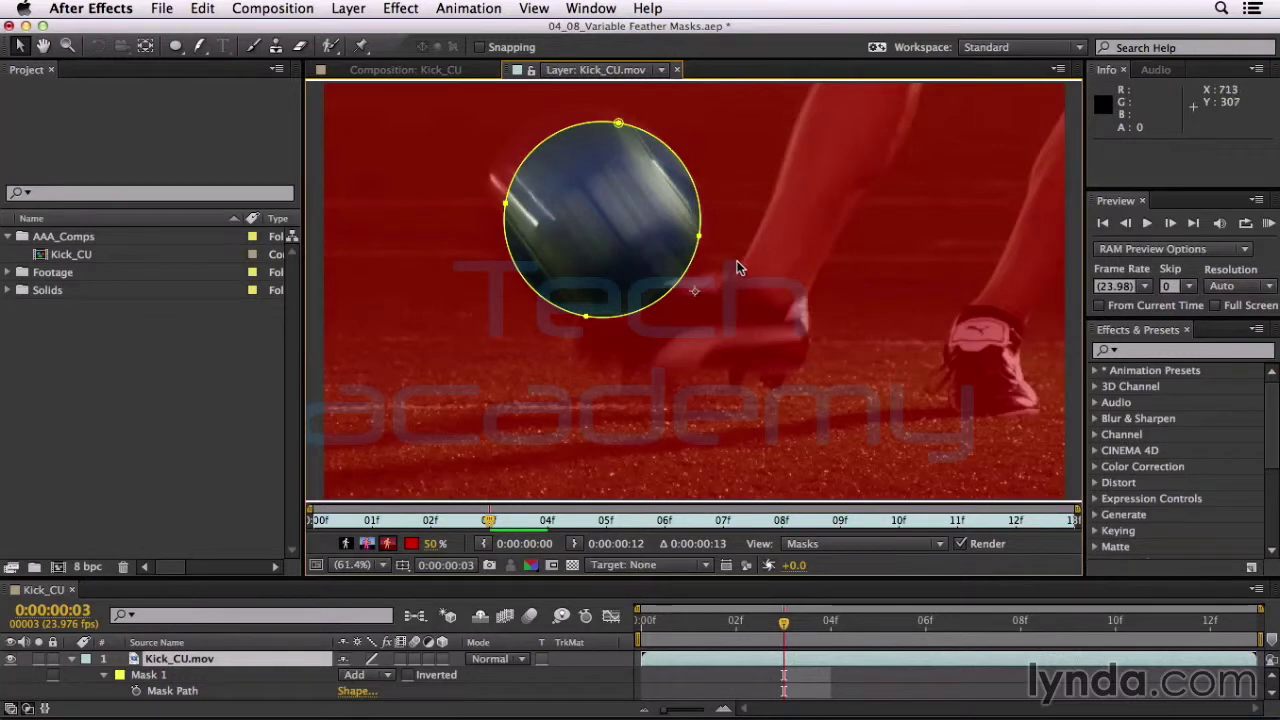
- Pull a feather point outward from the mask's lower-right edge with the Mask Feather tool, then try an inner feather point and undo it
{"action": "key", "text": "g"}
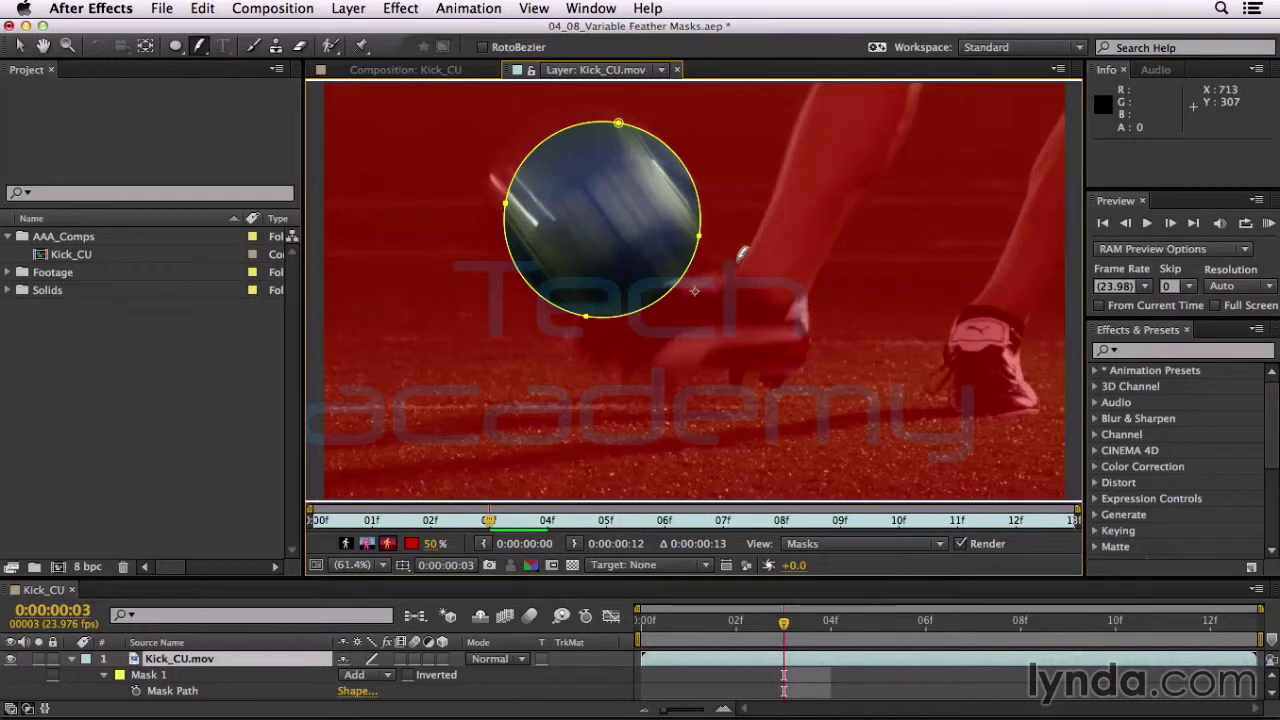
{"action": "left_click", "coordinate": [690, 268]}
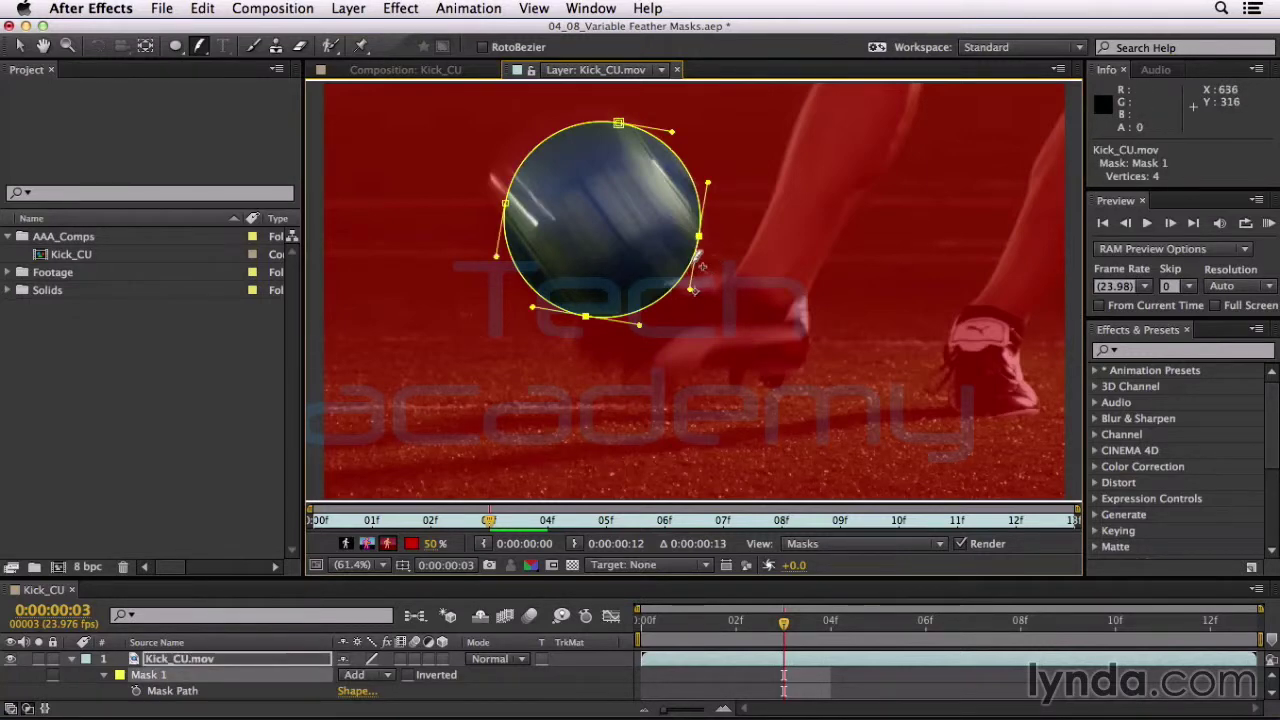
{"action": "left_click_drag", "start_coordinate": [694, 270], "coordinate": [710, 295]}
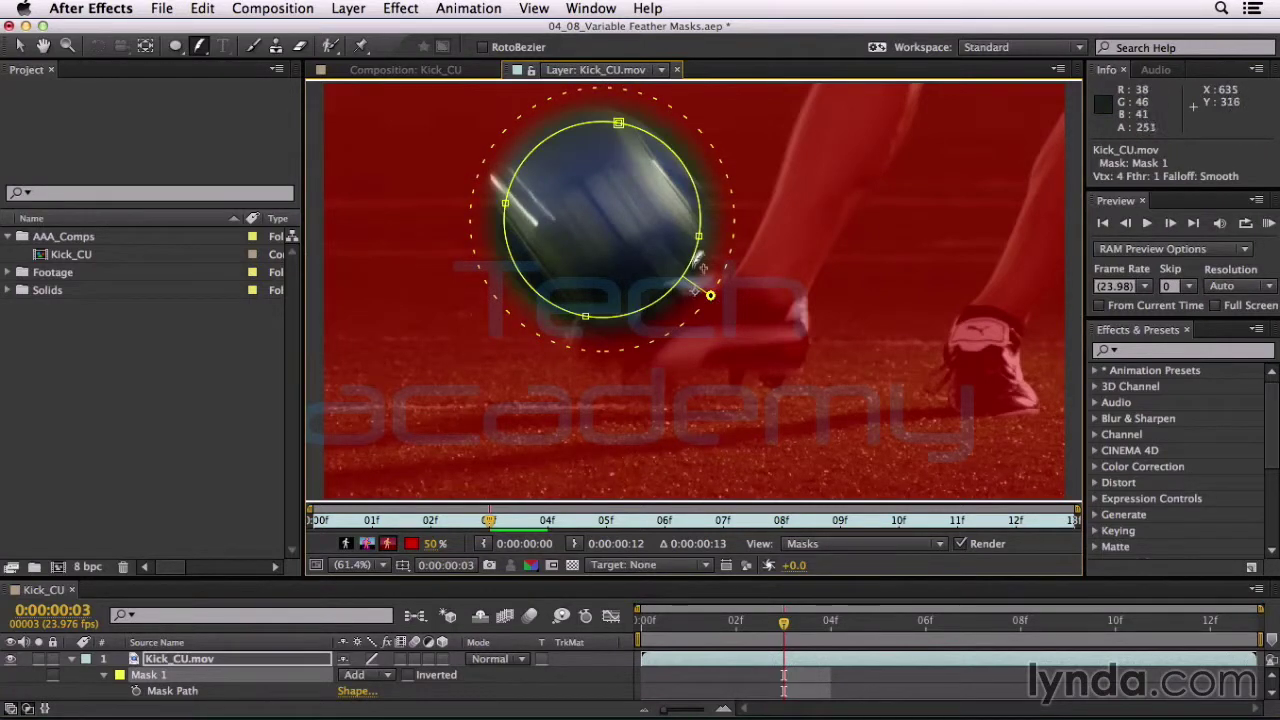
{"action": "left_click_drag", "start_coordinate": [700, 262], "coordinate": [676, 252]}
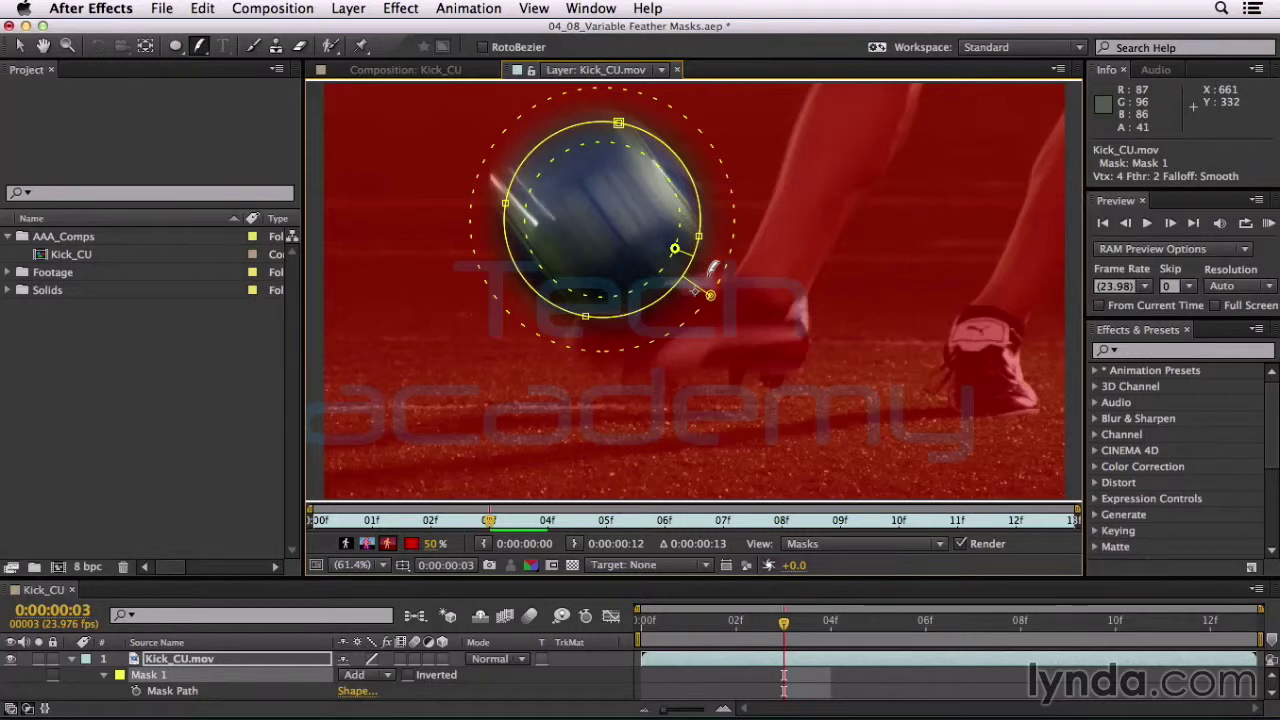
{"action": "key", "text": "super+z"}
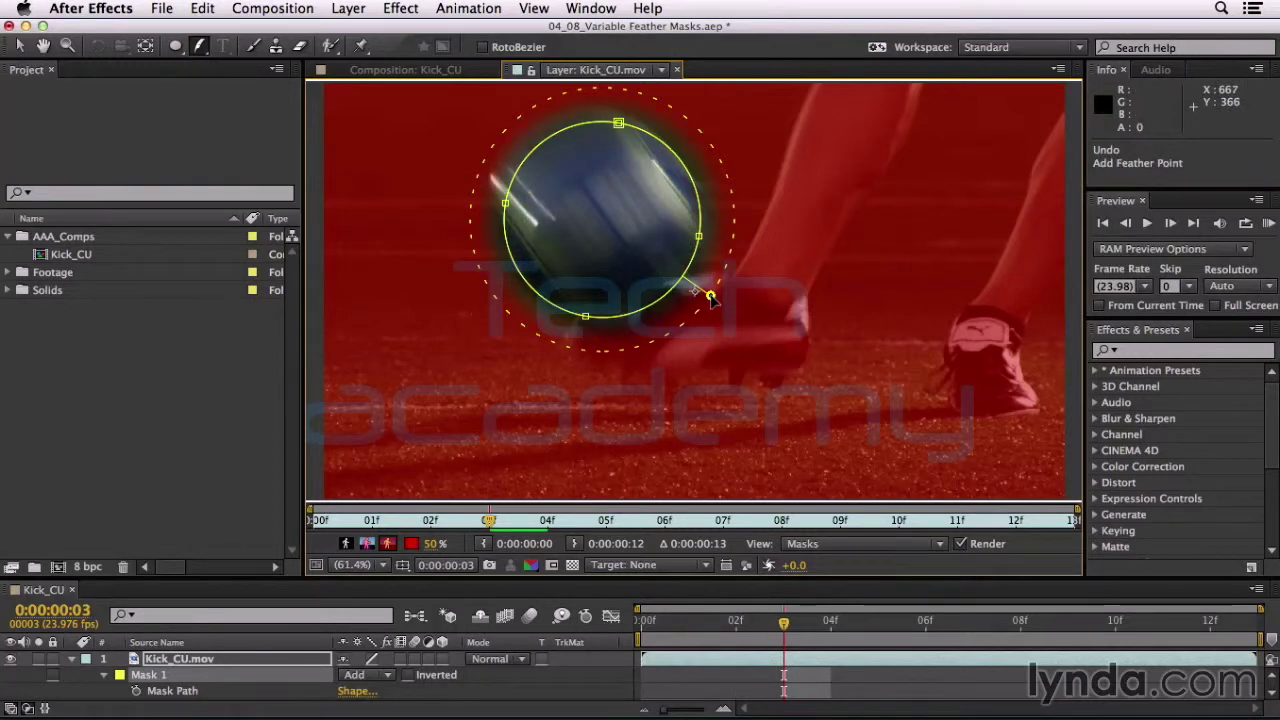
- Shape the feather around the mask's lower and right edges with narrow lower-left and wider bottom feather points, plus two along the right side
{"action": "left_click_drag", "start_coordinate": [710, 298], "coordinate": [620, 353]}
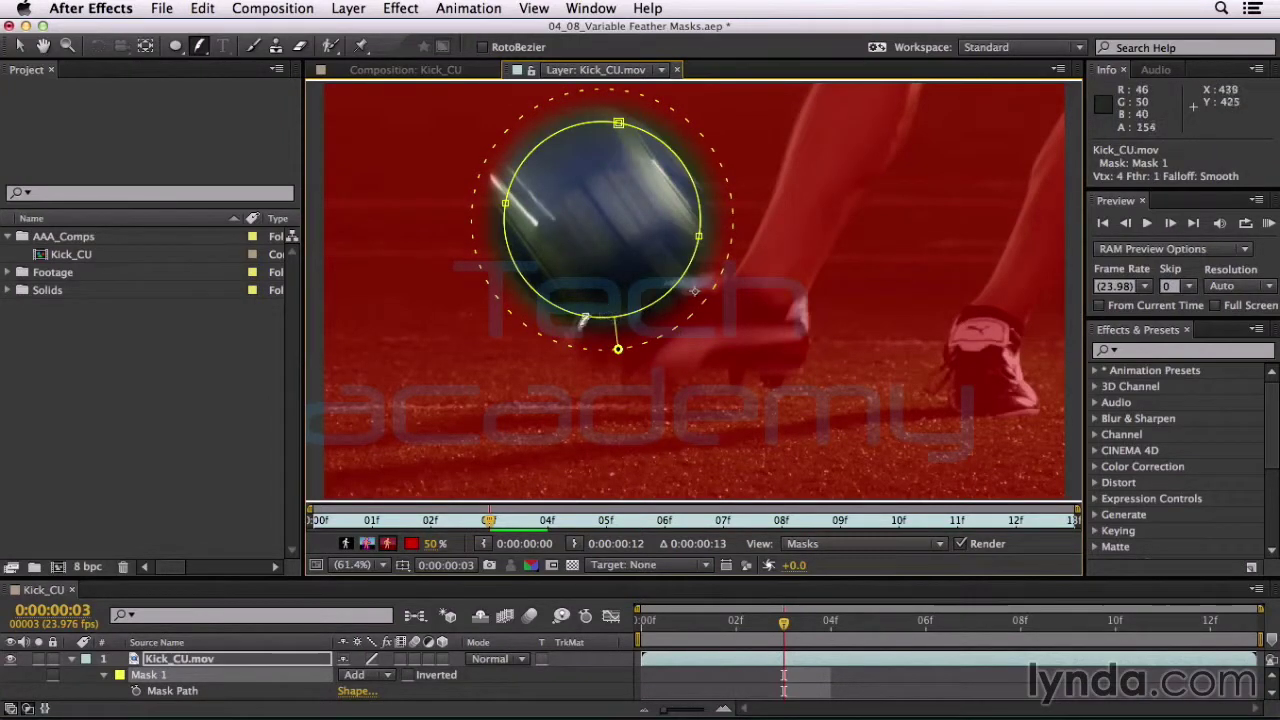
{"action": "left_click_drag", "start_coordinate": [579, 307], "coordinate": [626, 366]}
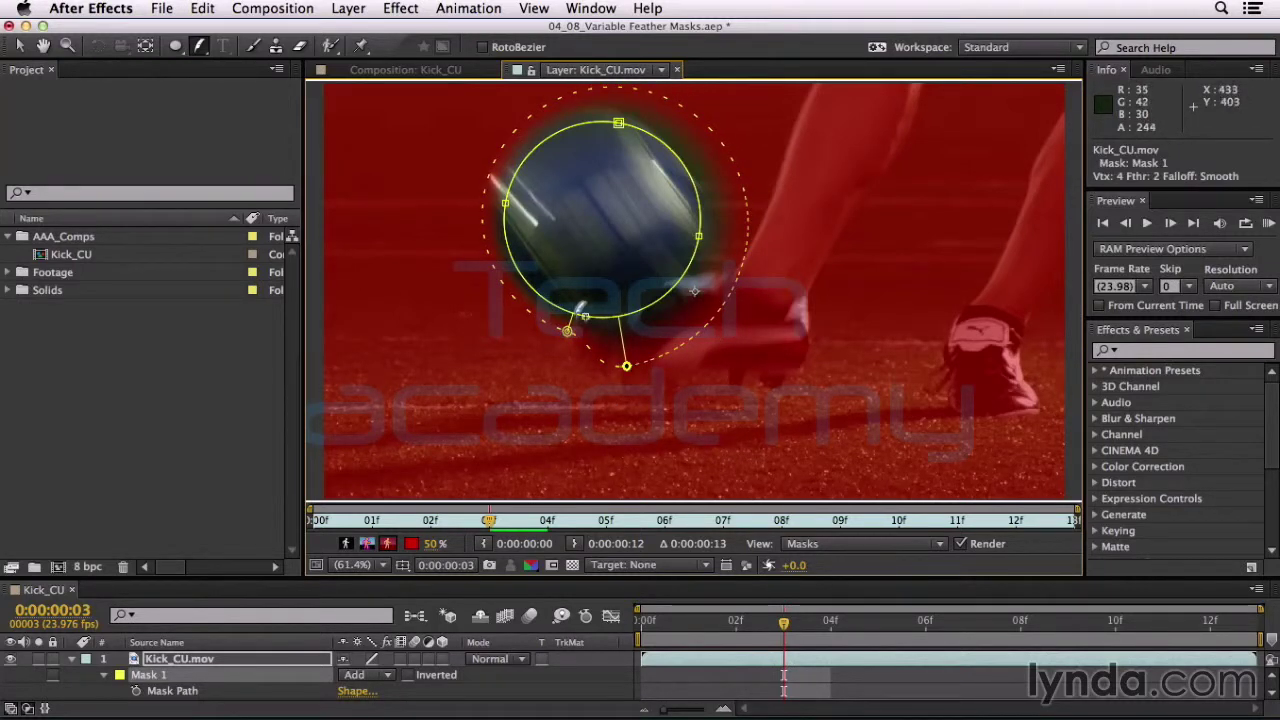
{"action": "left_click", "coordinate": [698, 250]}
{"action": "left_click_drag", "start_coordinate": [698, 250], "coordinate": [720, 218]}
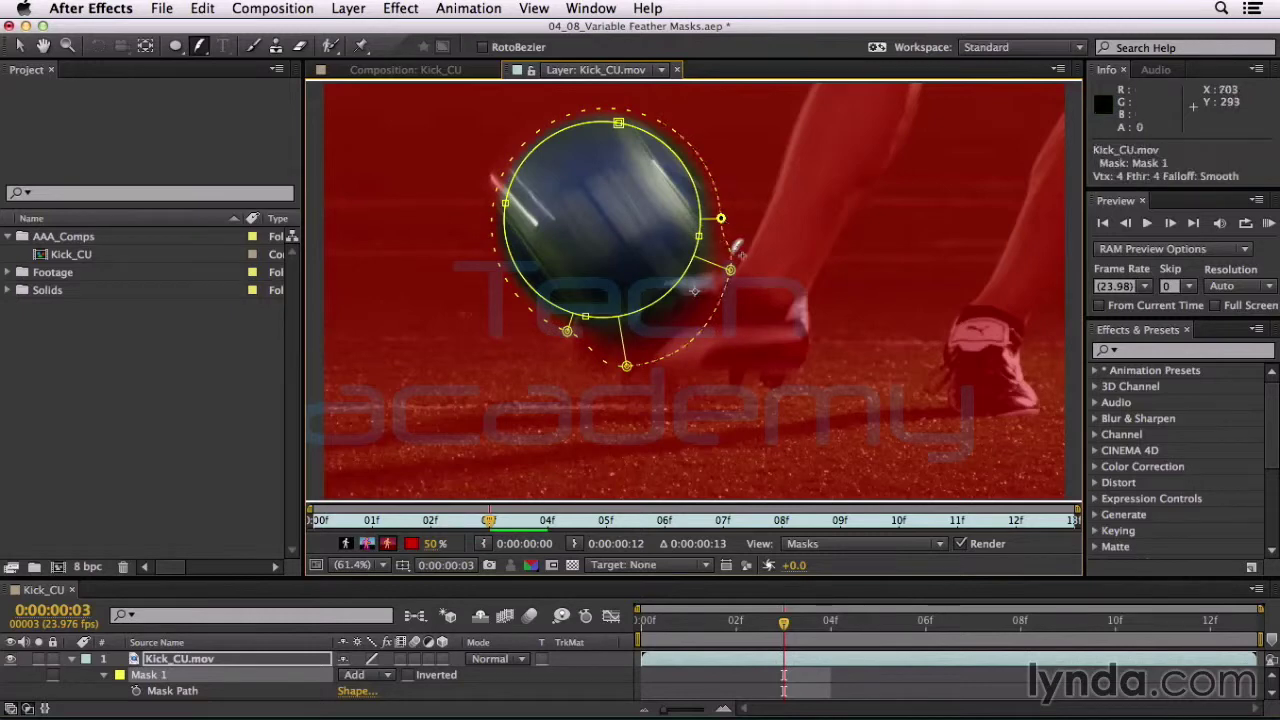
{"action": "left_click_drag", "start_coordinate": [731, 271], "coordinate": [735, 249]}
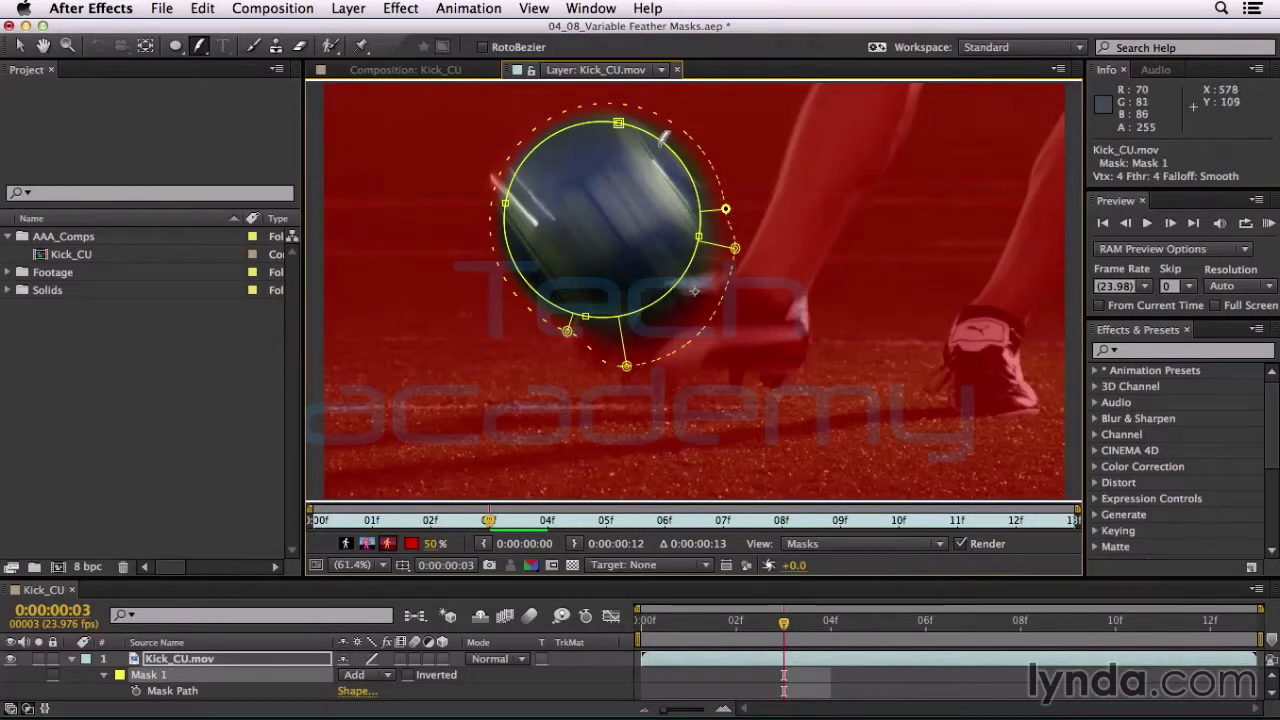
- Add feather points along the mask's upper-right, top and left edges, tight at the upper right and wider toward the upper left
{"action": "left_click", "coordinate": [703, 148]}
{"action": "left_click_drag", "start_coordinate": [706, 148], "coordinate": [689, 157]}
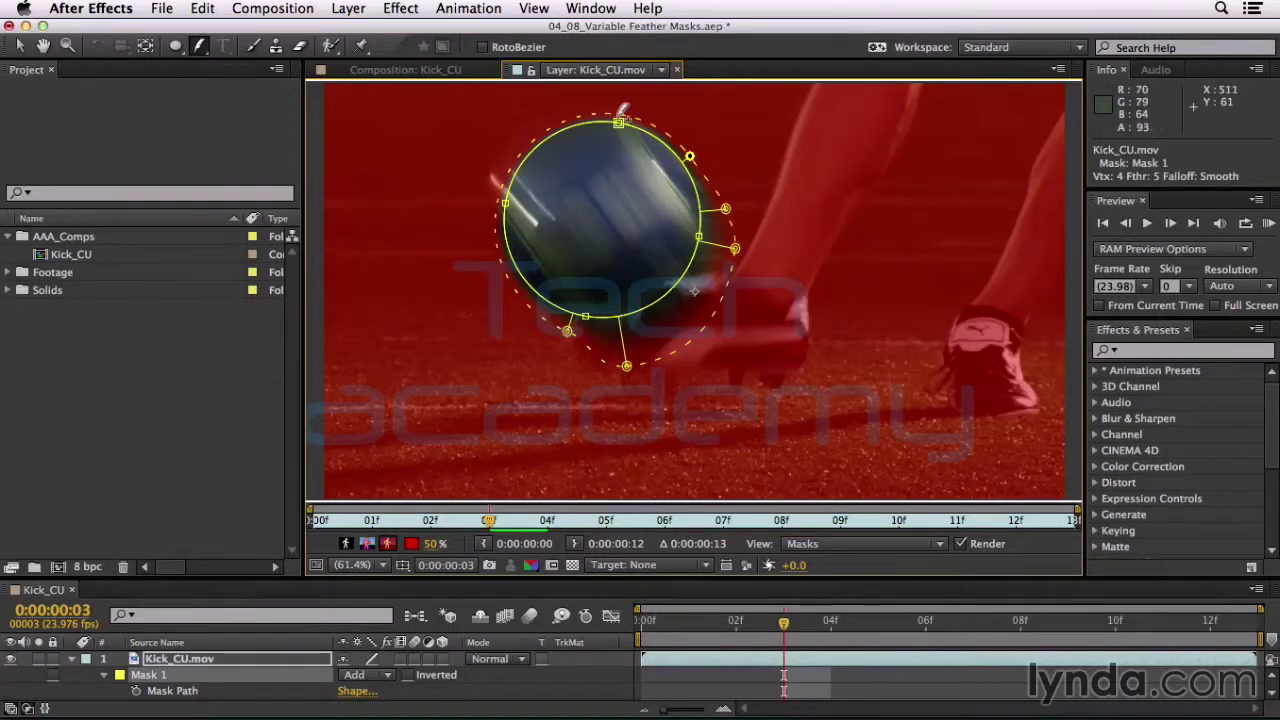
{"action": "left_click", "coordinate": [600, 108]}
{"action": "left_click_drag", "start_coordinate": [601, 110], "coordinate": [607, 78]}
{"action": "key", "text": "space"}
{"action": "left_click_drag", "start_coordinate": [512, 172], "coordinate": [437, 212]}
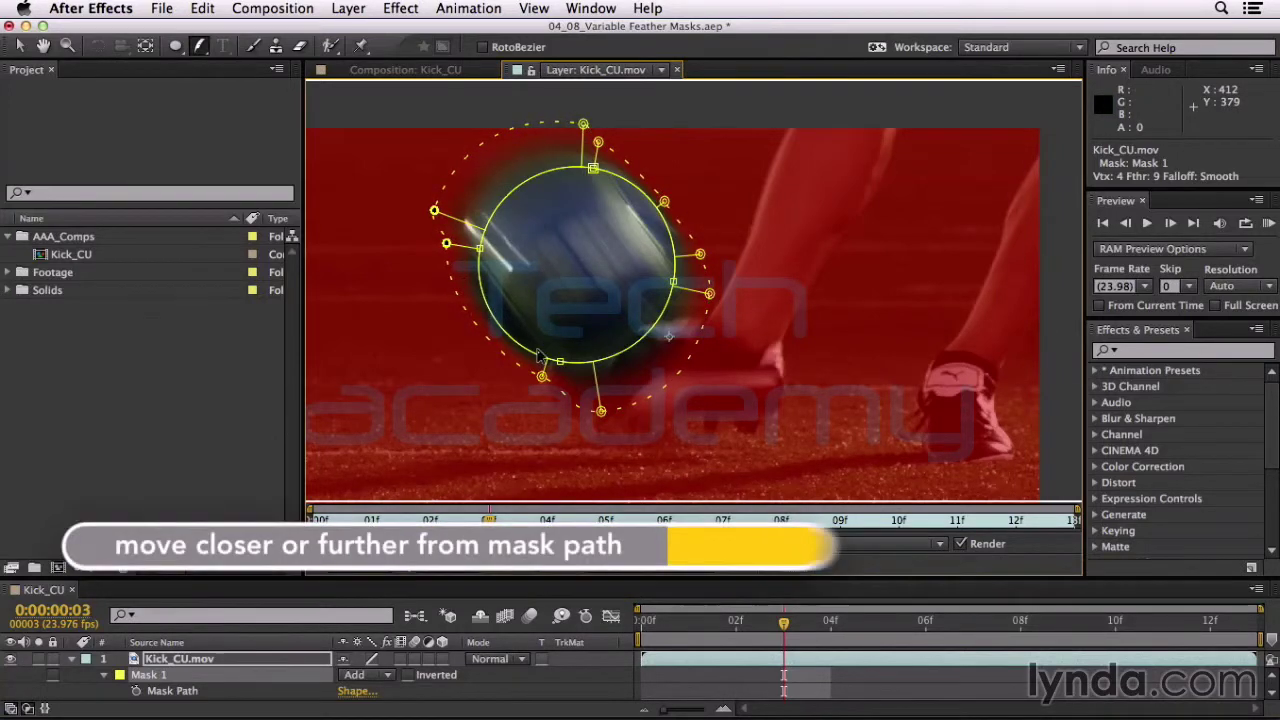
- Nudge the two selected left feather points slightly closer to the mask path and rotate them counterclockwise around the ball
{"action": "key", "text": "Down"}
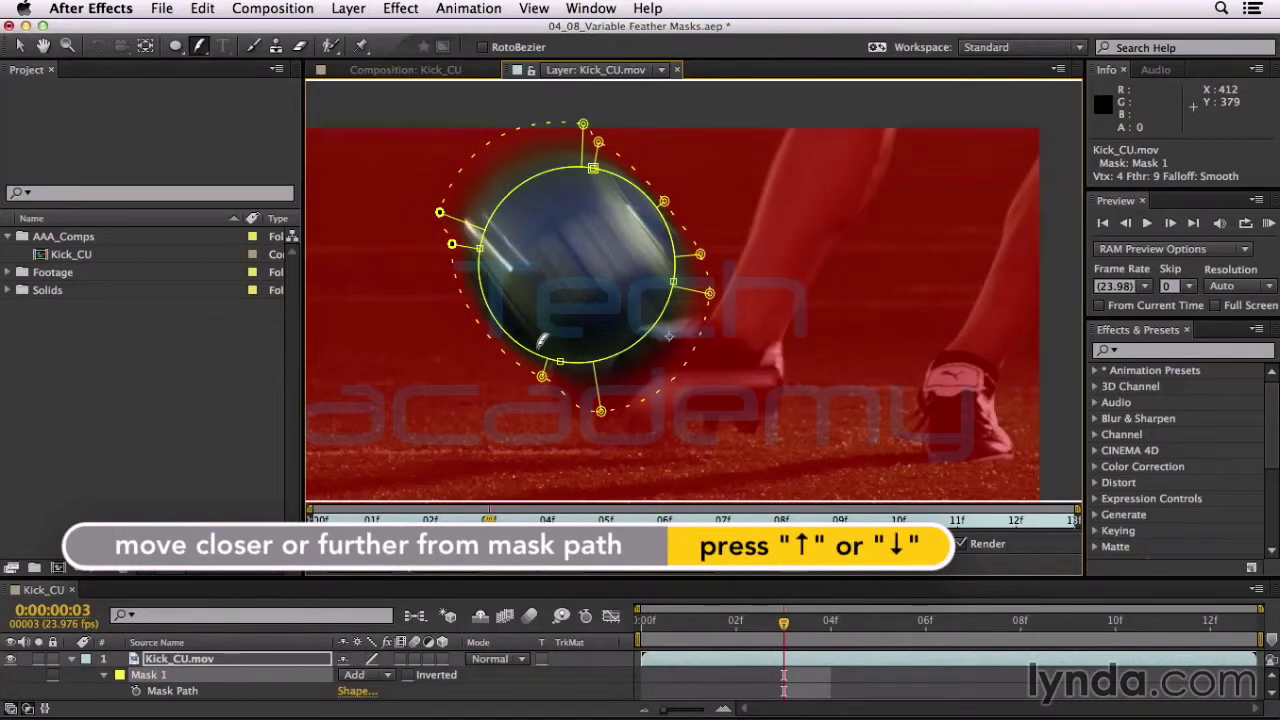
{"action": "key", "text": "Up"}
{"action": "key", "text": "Up"}
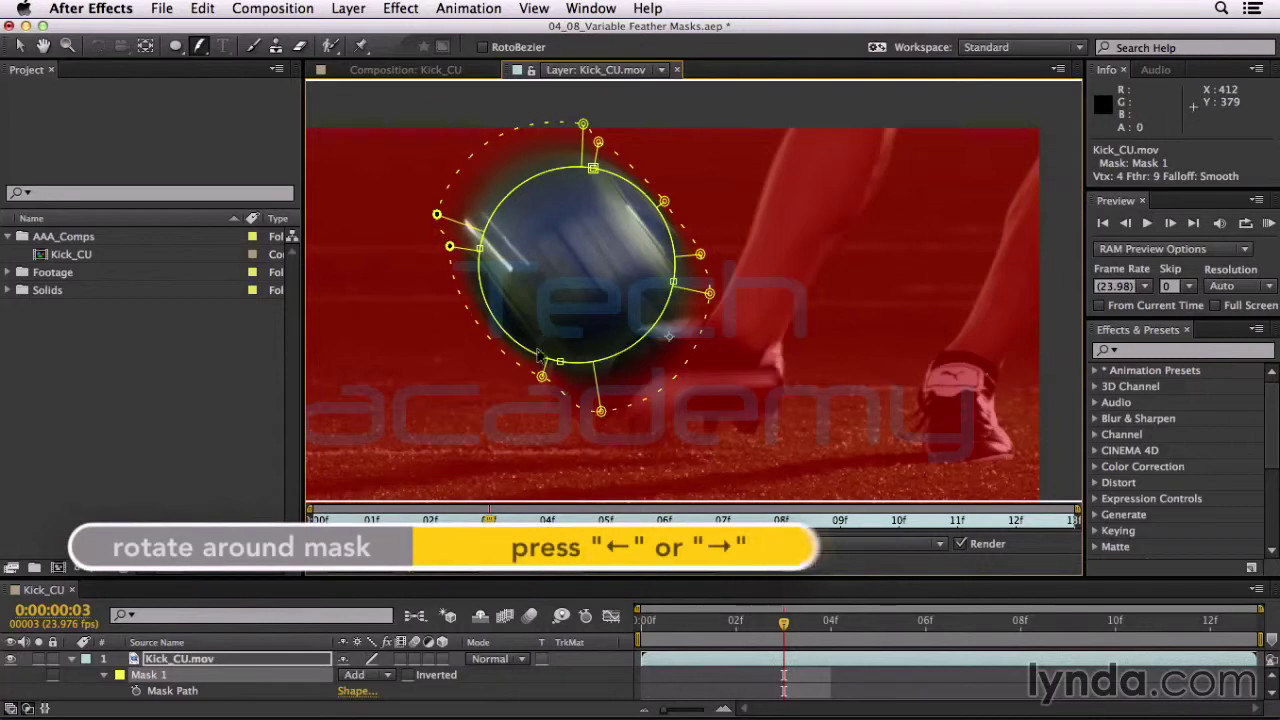
{"action": "key", "text": "Left"}
{"action": "key", "text": "Left"}
{"action": "key", "text": "Left"}
{"action": "key", "text": "Left"}
{"action": "key", "text": "Left"}
{"action": "key", "text": "Left"}
{"action": "key", "text": "Left"}
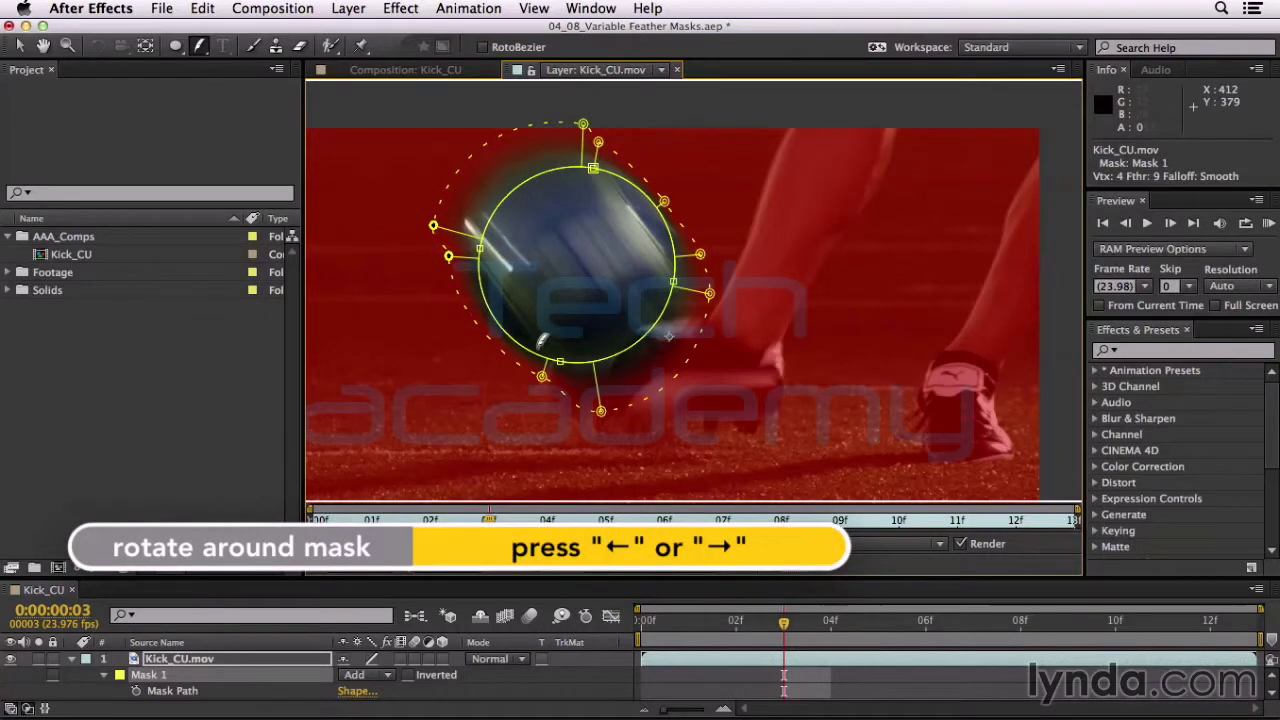
{"action": "key", "text": "Left"}
{"action": "key", "text": "Left"}
{"action": "key", "text": "Left"}
{"action": "key", "text": "Left"}
{"action": "key", "text": "Left"}
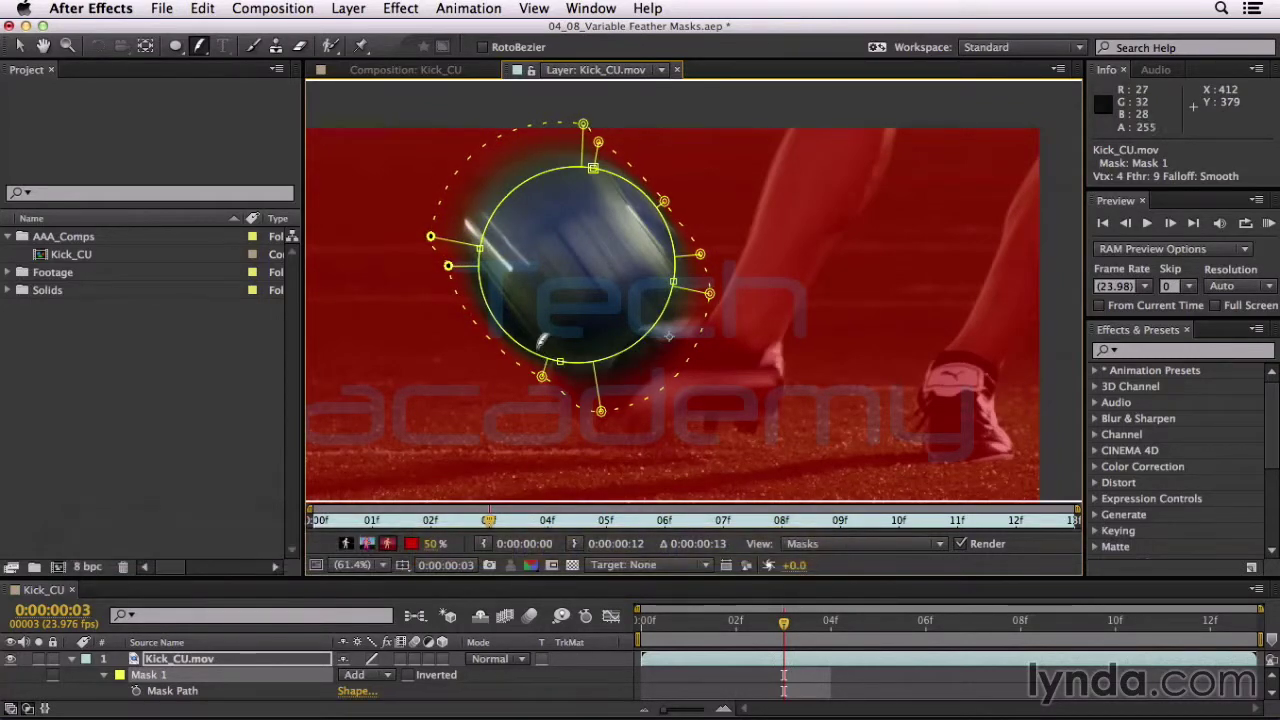
{"action": "key", "text": "Left"}
{"action": "key", "text": "Left"}
{"action": "key", "text": "Left"}
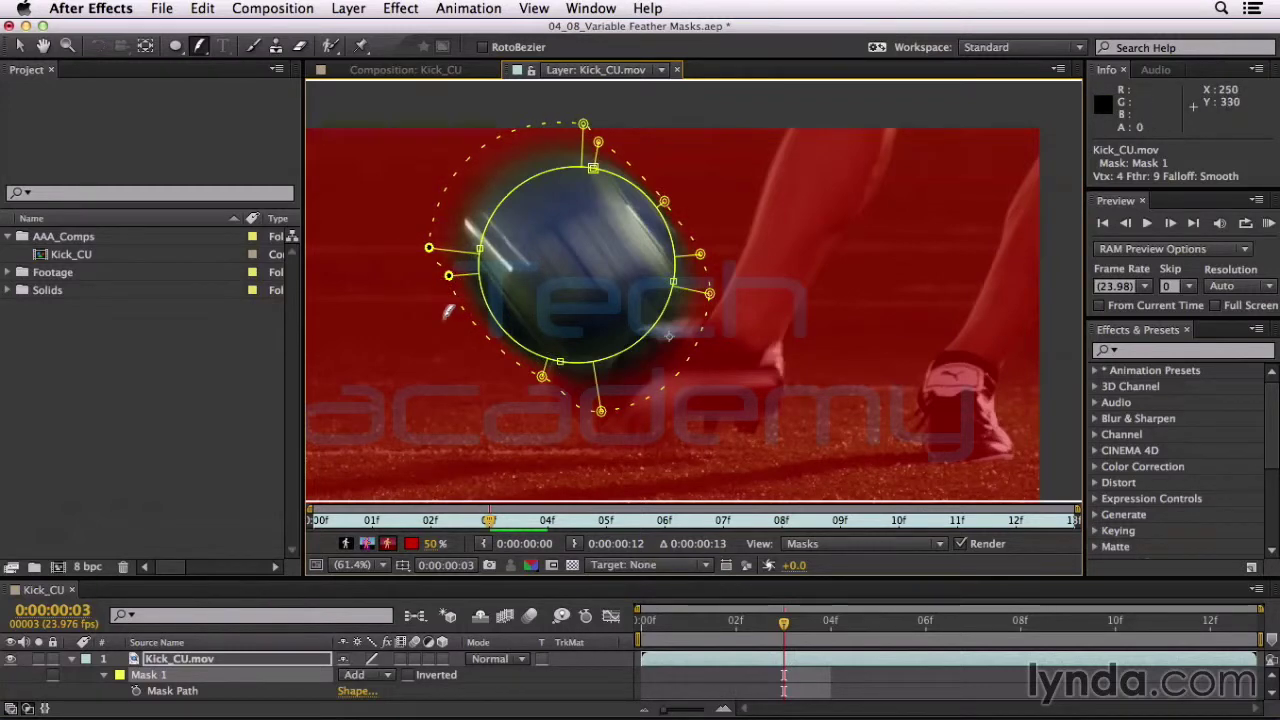
- Select only the lower of the two left feather points and slide it slightly further down along the mask path
{"action": "left_click", "coordinate": [451, 311]}
{"action": "left_click", "coordinate": [479, 282]}
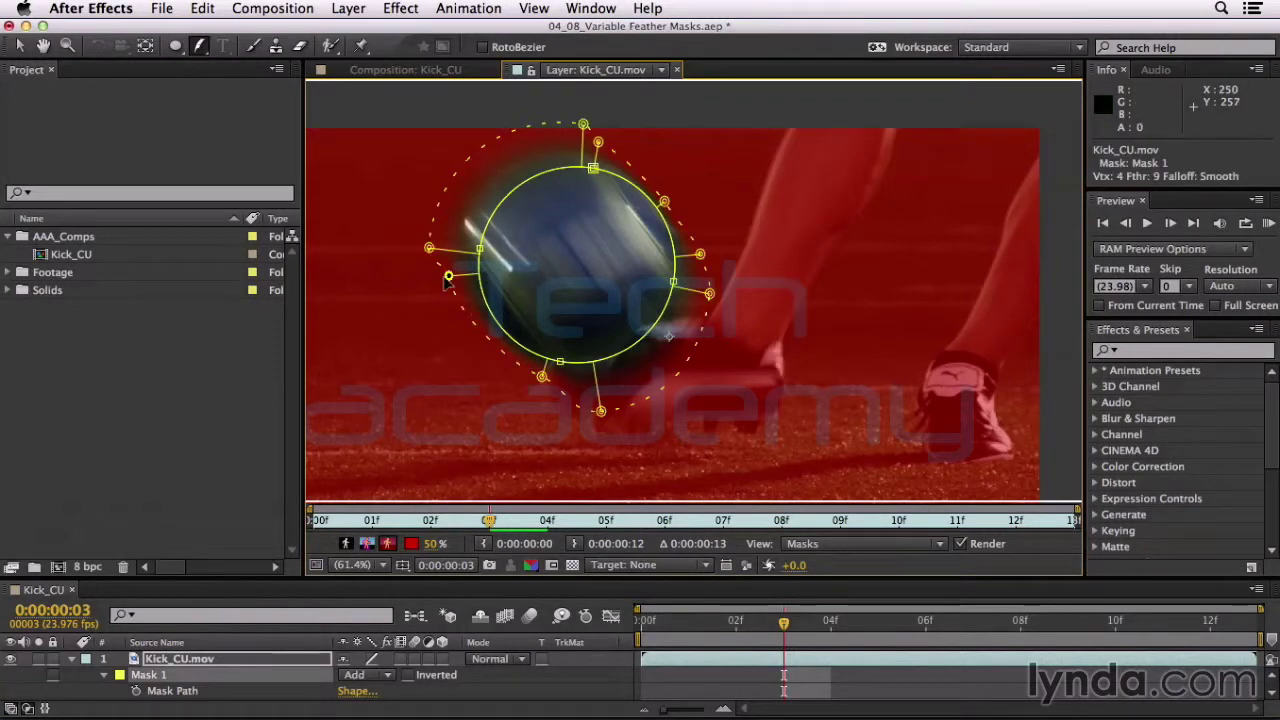
{"action": "left_click_drag", "start_coordinate": [450, 280], "coordinate": [448, 287]}
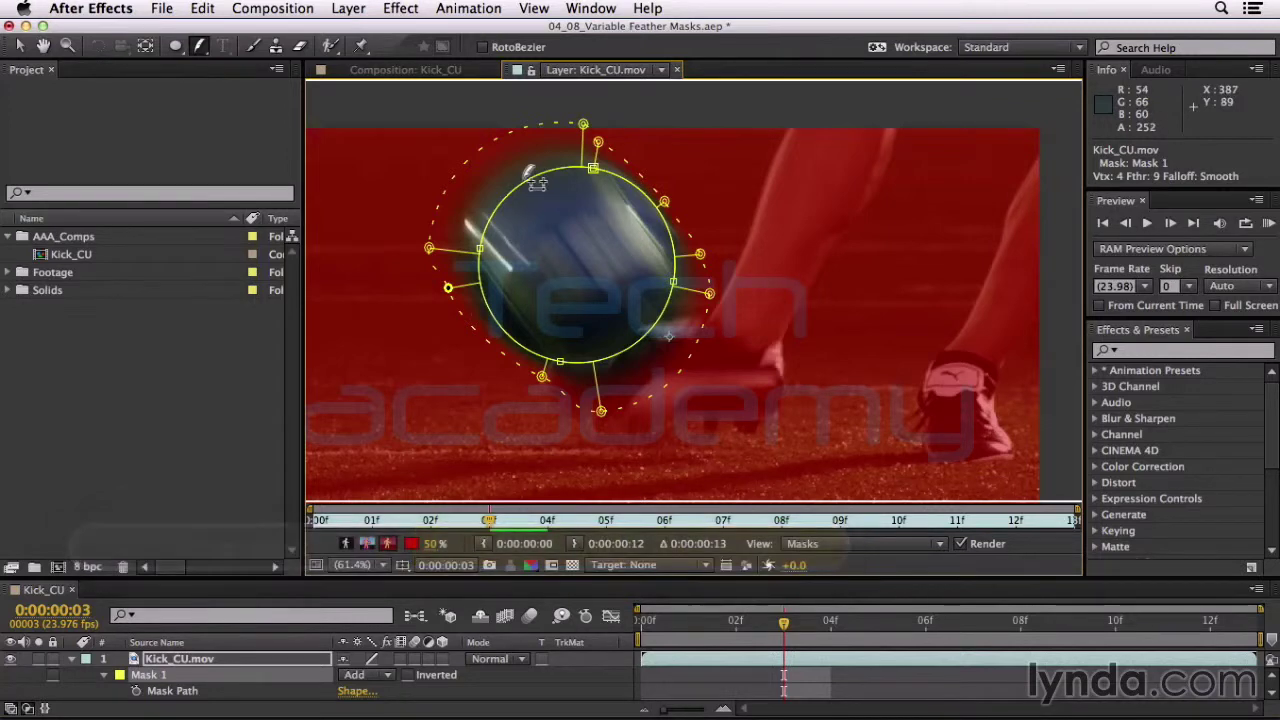
- Try a separate feathered edge on the mask's upper-left segment with an extended feather point, and undo both additions
{"action": "left_click_drag", "start_coordinate": [540, 181], "coordinate": [510, 160]}
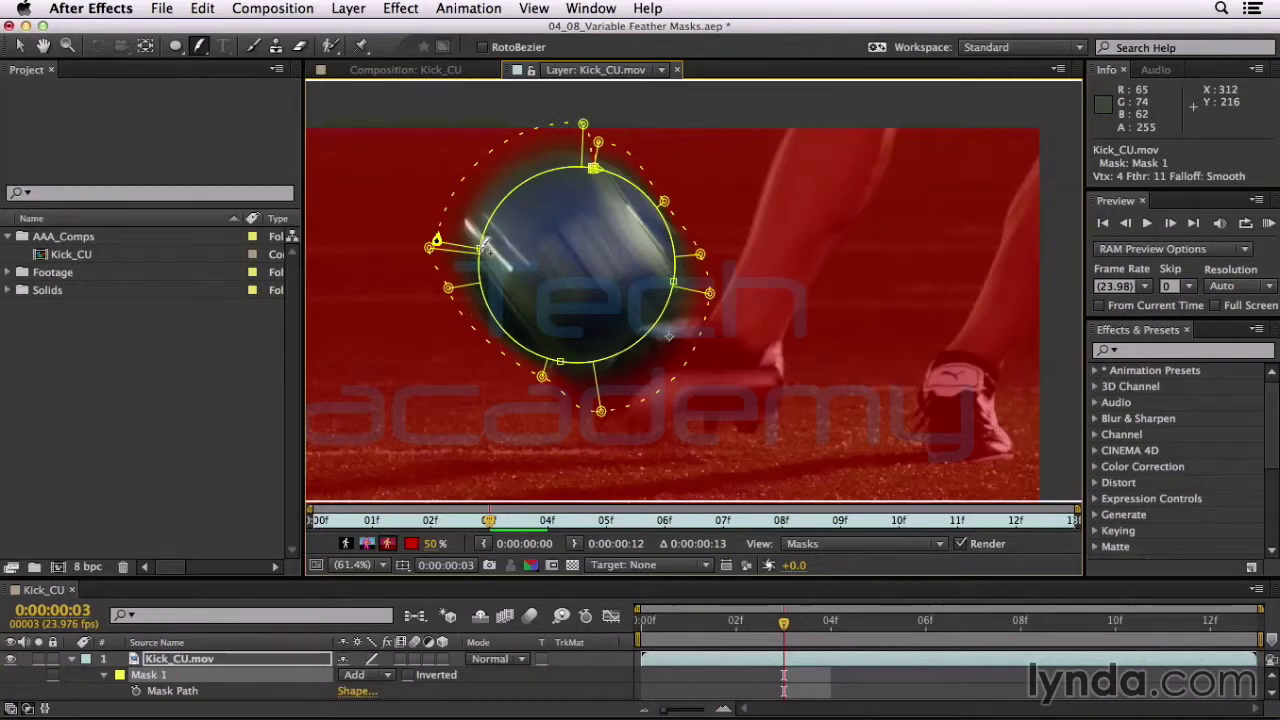
{"action": "left_click", "coordinate": [494, 146]}
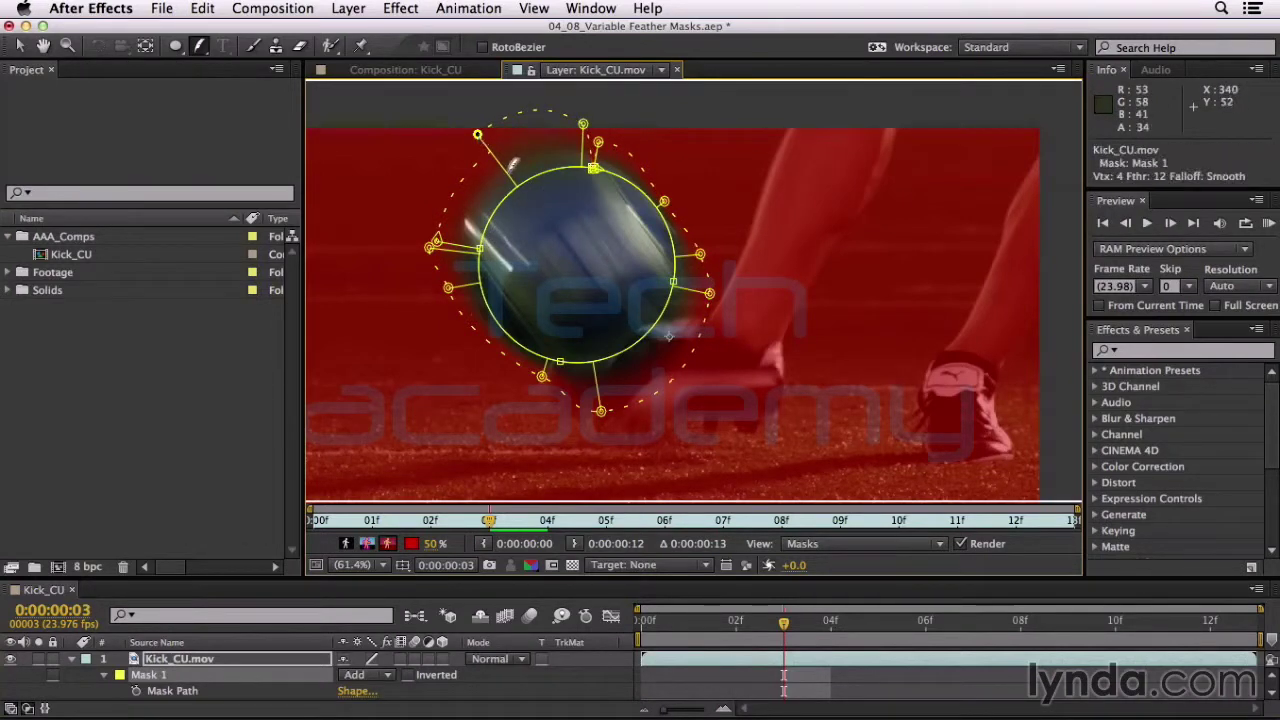
{"action": "key", "text": "super+z"}
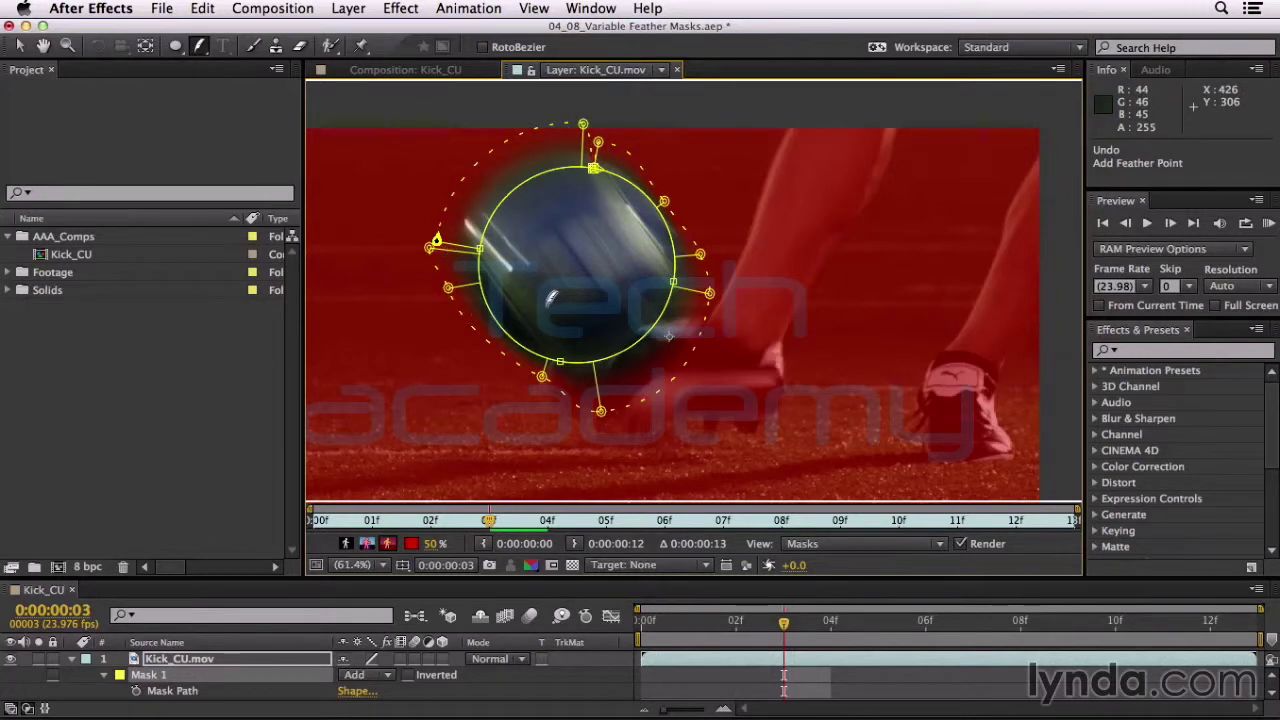
{"action": "key", "text": "super+z"}
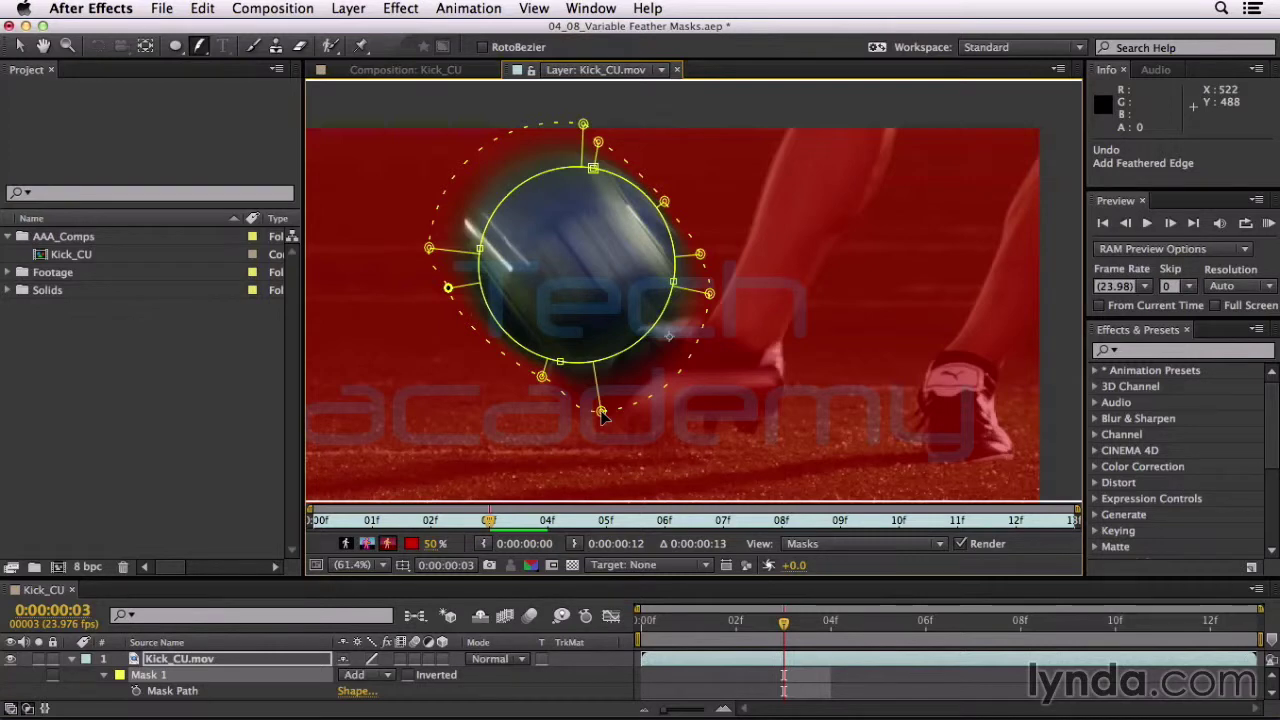
- Try the Hold option on the mask's bottom feather point with a slightly larger radius, and undo both changes
{"action": "left_click", "coordinate": [601, 413]}
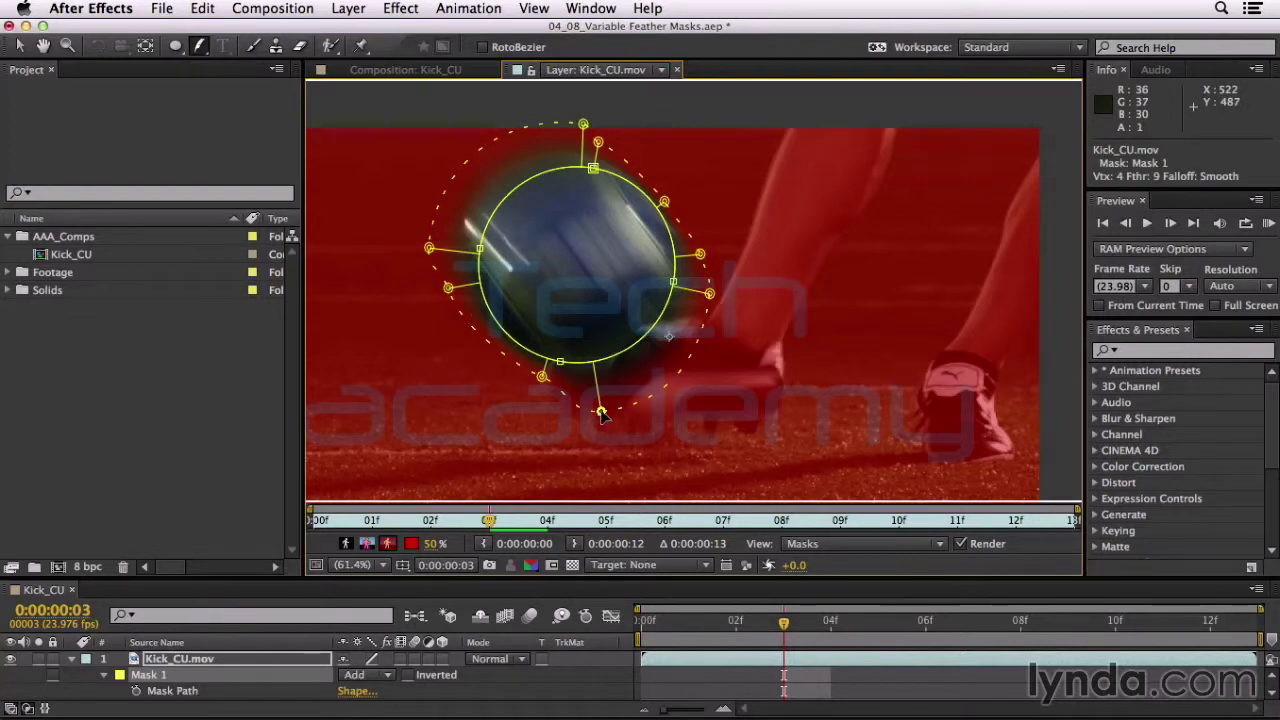
{"action": "right_click", "coordinate": [601, 413]}
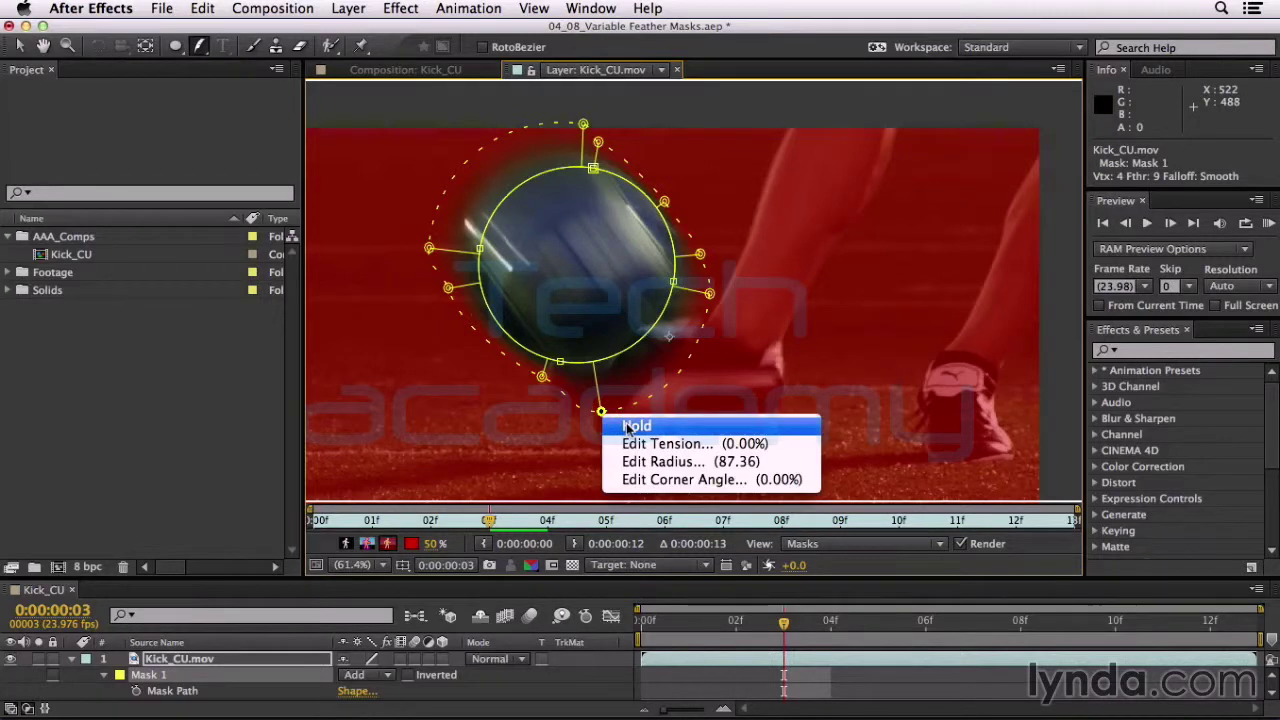
{"action": "left_click", "coordinate": [629, 427]}
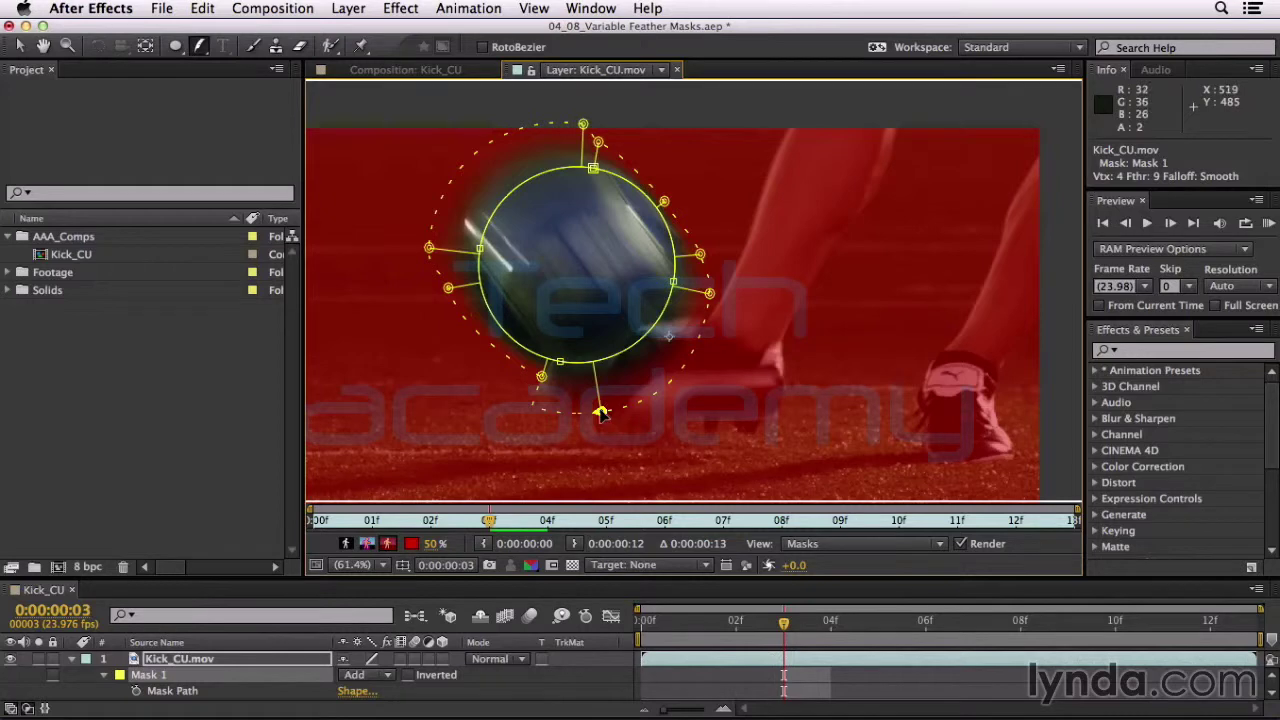
{"action": "mouse_move", "coordinate": [600, 412]}
{"action": "left_mouse_down"}
{"action": "mouse_move", "coordinate": [590, 368]}
{"action": "mouse_move", "coordinate": [603, 420]}
{"action": "left_mouse_up"}
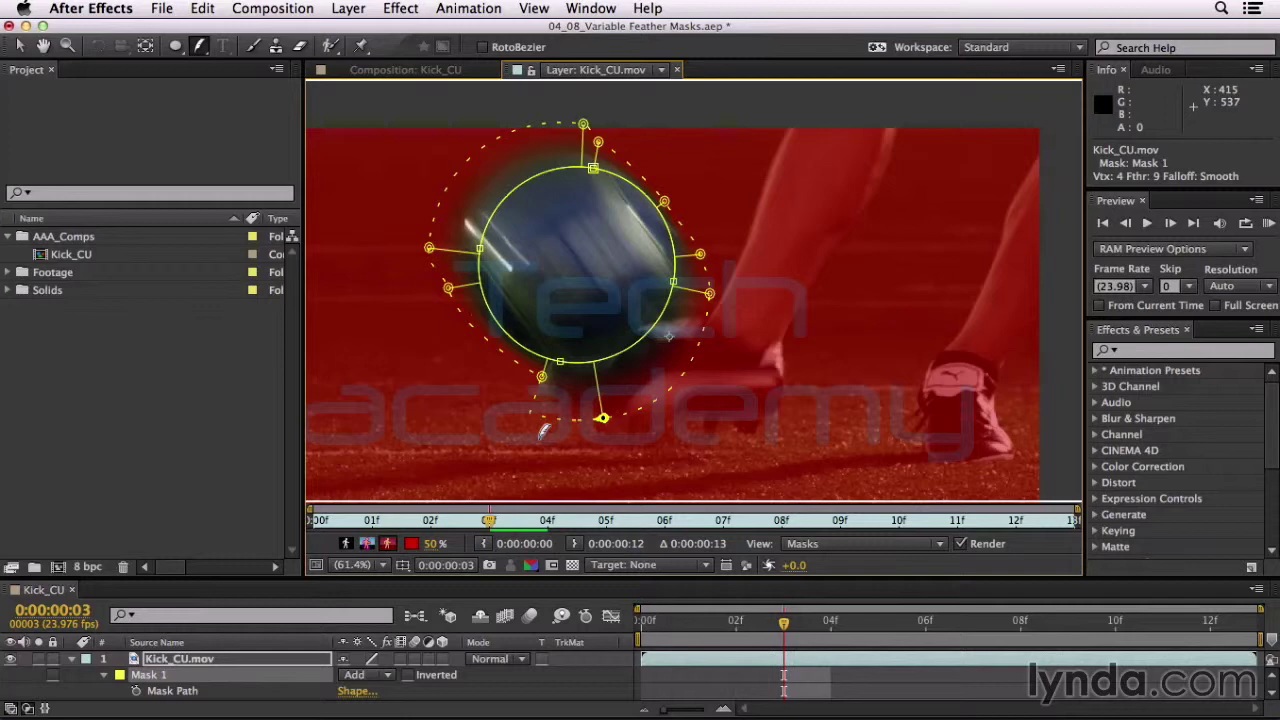
{"action": "key", "text": "super+z"}
{"action": "key", "text": "super+z"}
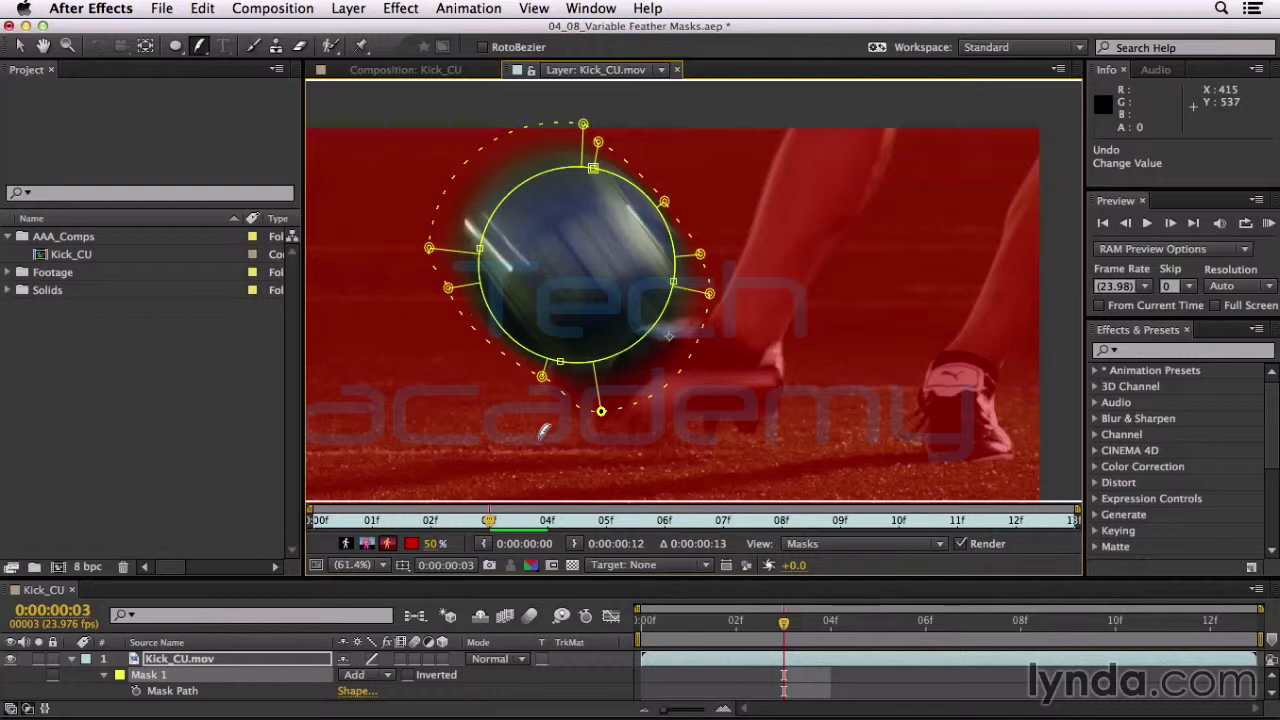
- Pull a long feather point far out from the mask's lower-right edge and raise its tension to 100%
{"action": "left_click", "coordinate": [711, 295]}
{"action": "left_click_drag", "start_coordinate": [750, 303], "coordinate": [632, 281]}
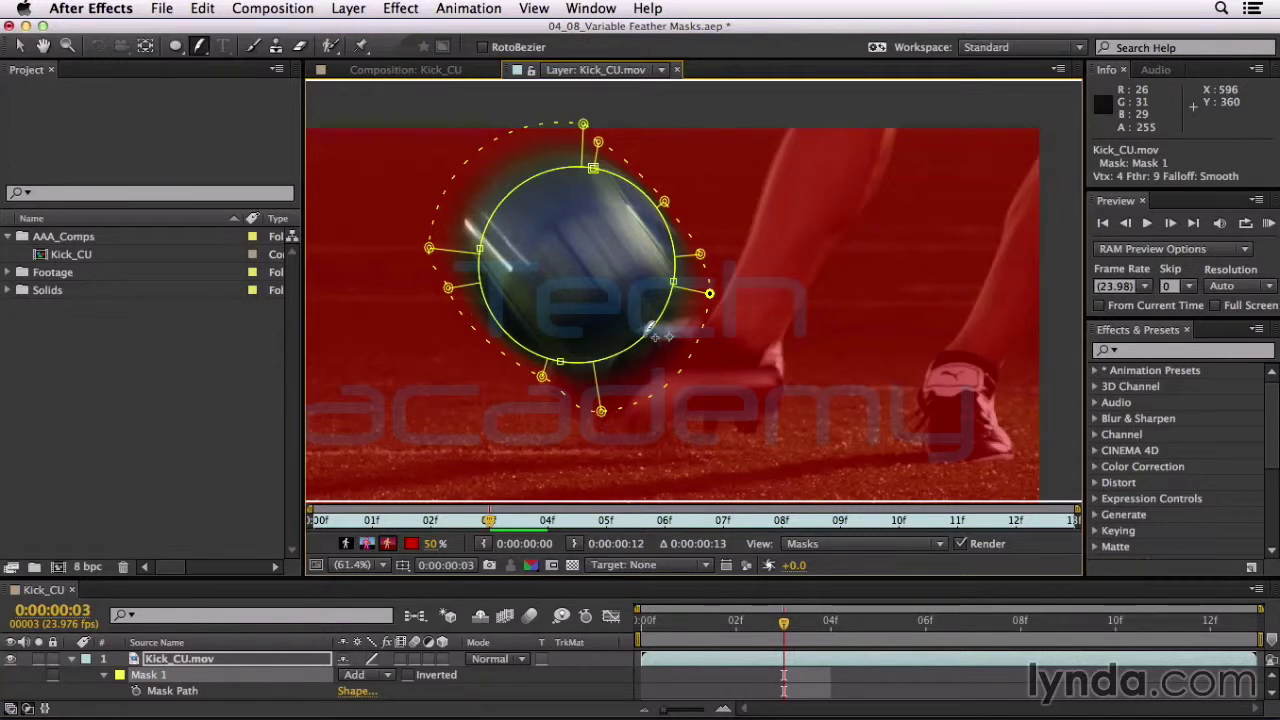
{"action": "left_click_drag", "start_coordinate": [650, 330], "coordinate": [774, 485]}
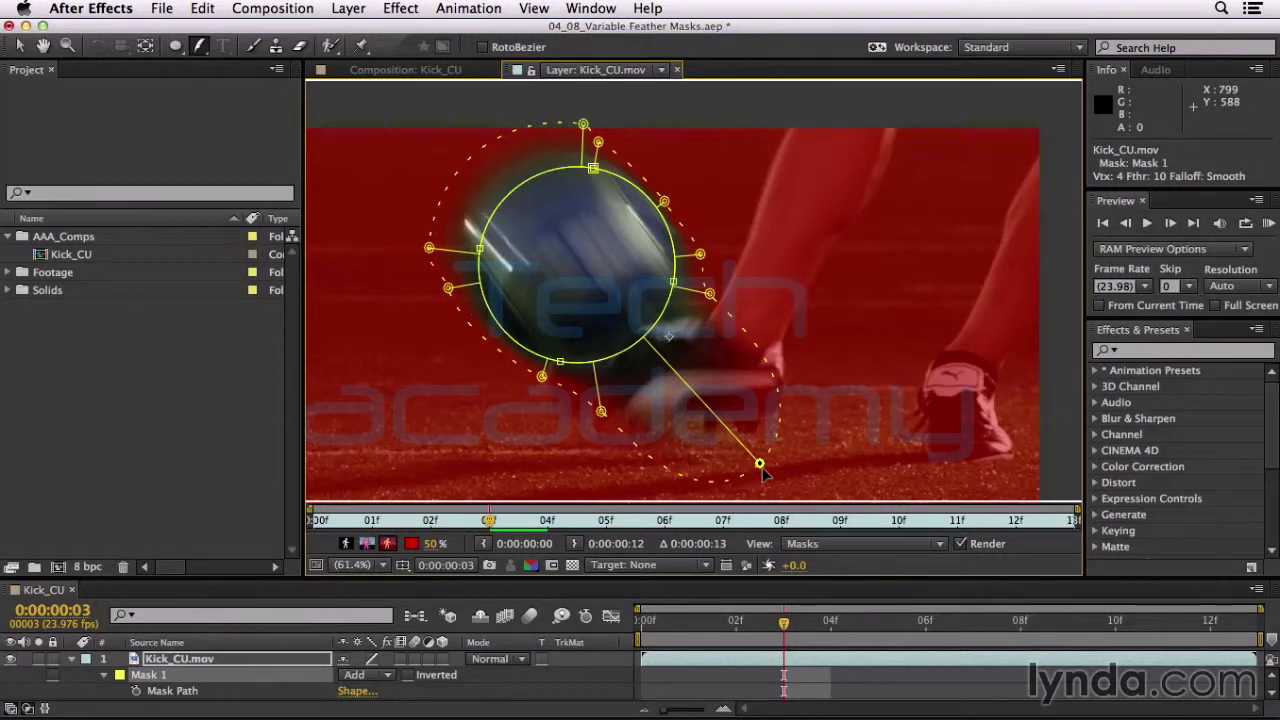
{"action": "scroll", "coordinate": [762, 470], "scroll_direction": "down", "scroll_amount": 3}
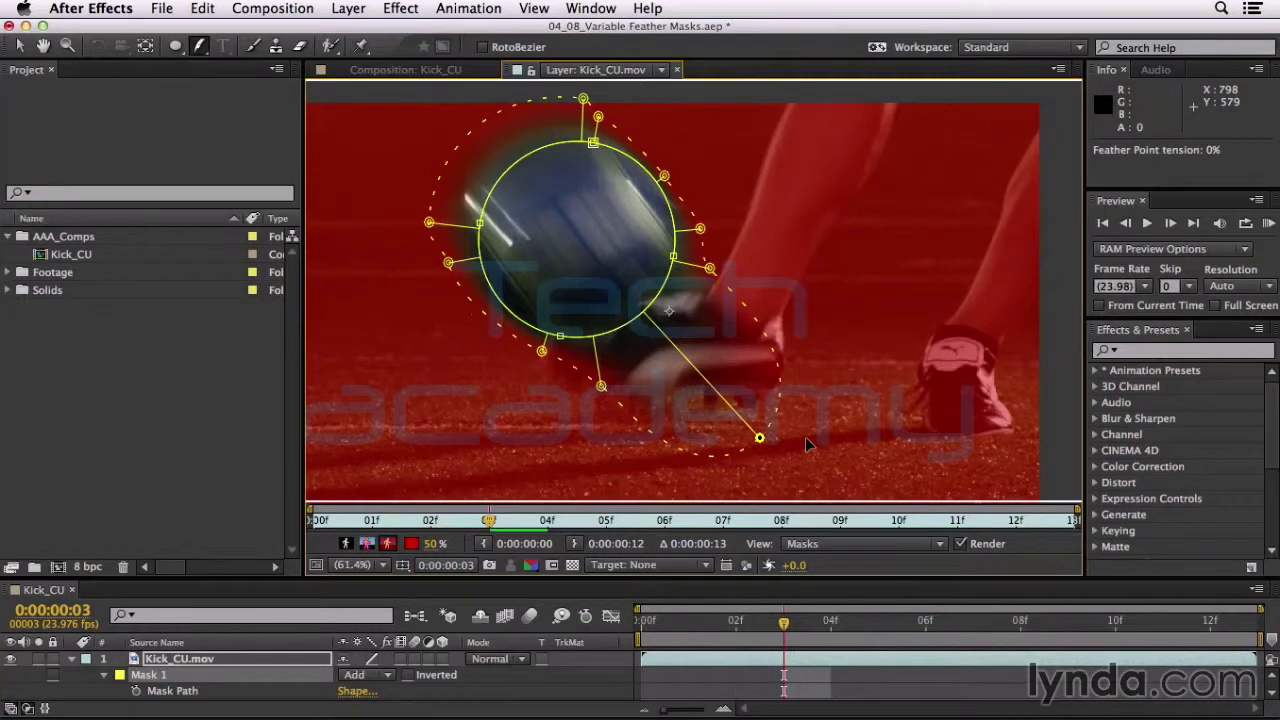
{"action": "left_click_drag", "start_coordinate": [760, 438], "coordinate": [681, 443]}
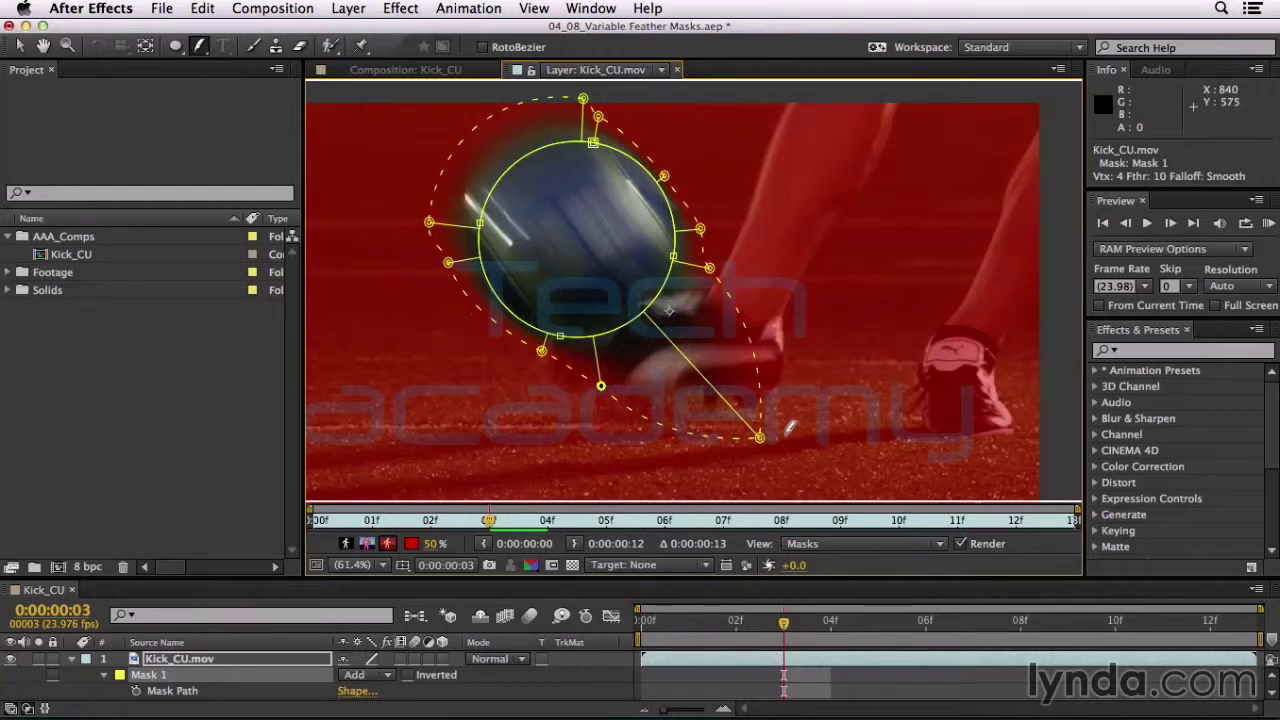
- Set the long lower-right feather point's tension to 0, and delete that feather point
{"action": "right_click", "coordinate": [760, 439]}
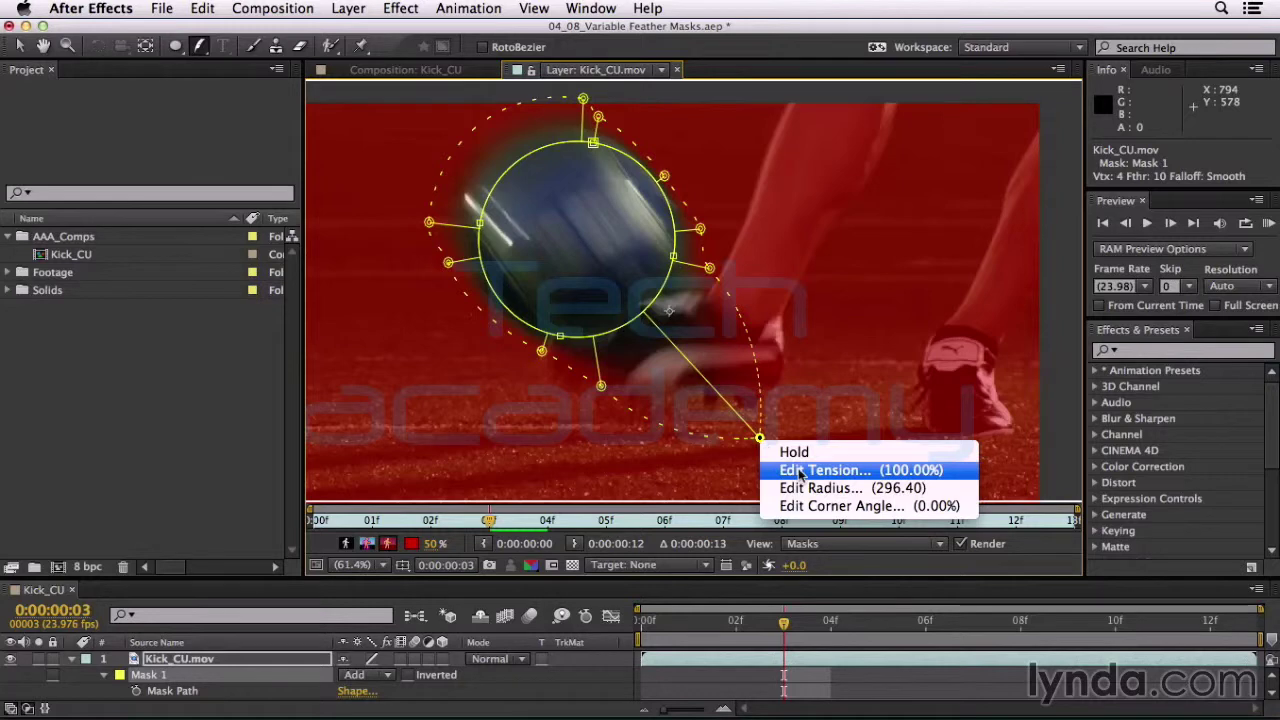
{"action": "left_click", "coordinate": [800, 471]}
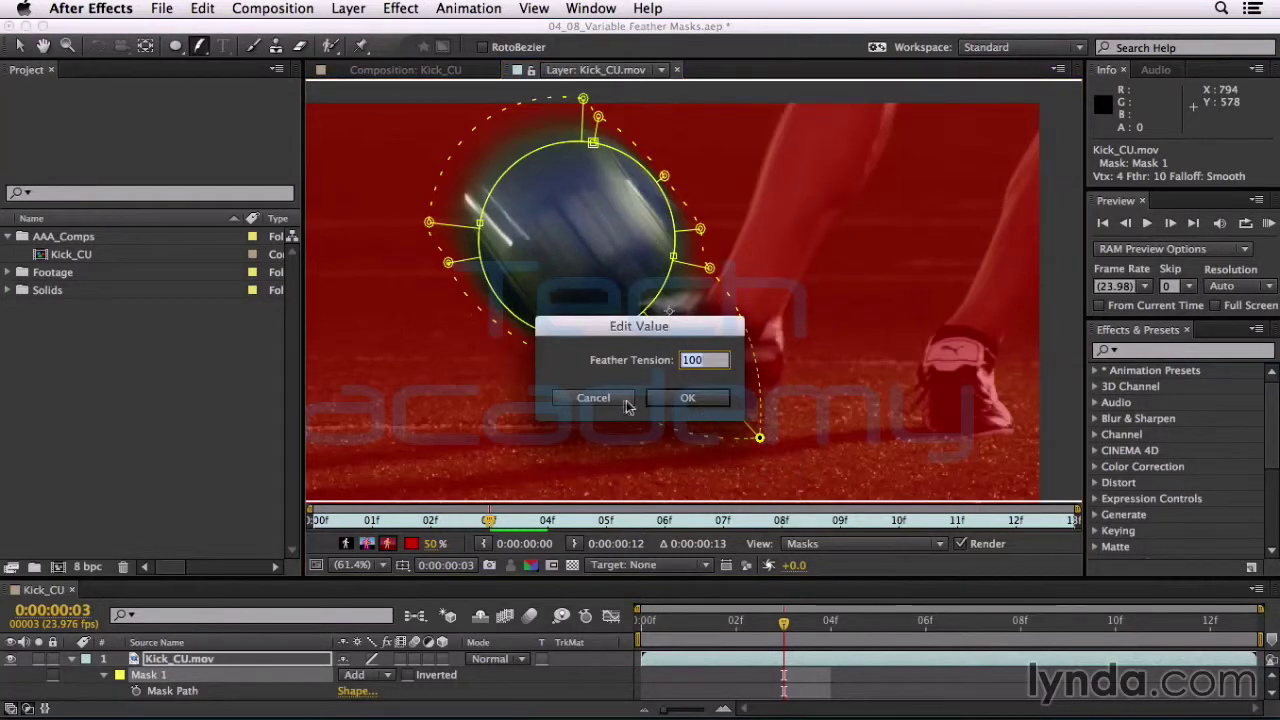
{"action": "type", "text": "0"}
{"action": "key", "text": "Return"}
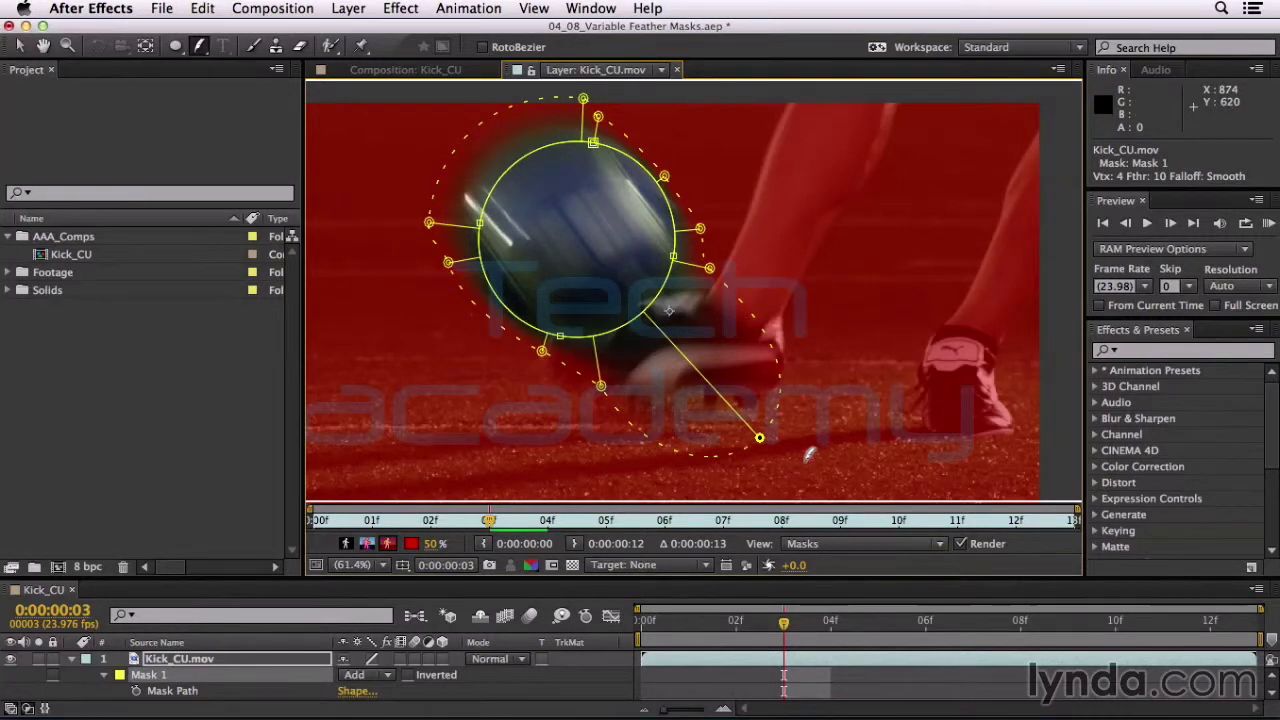
{"action": "key", "text": "Delete"}
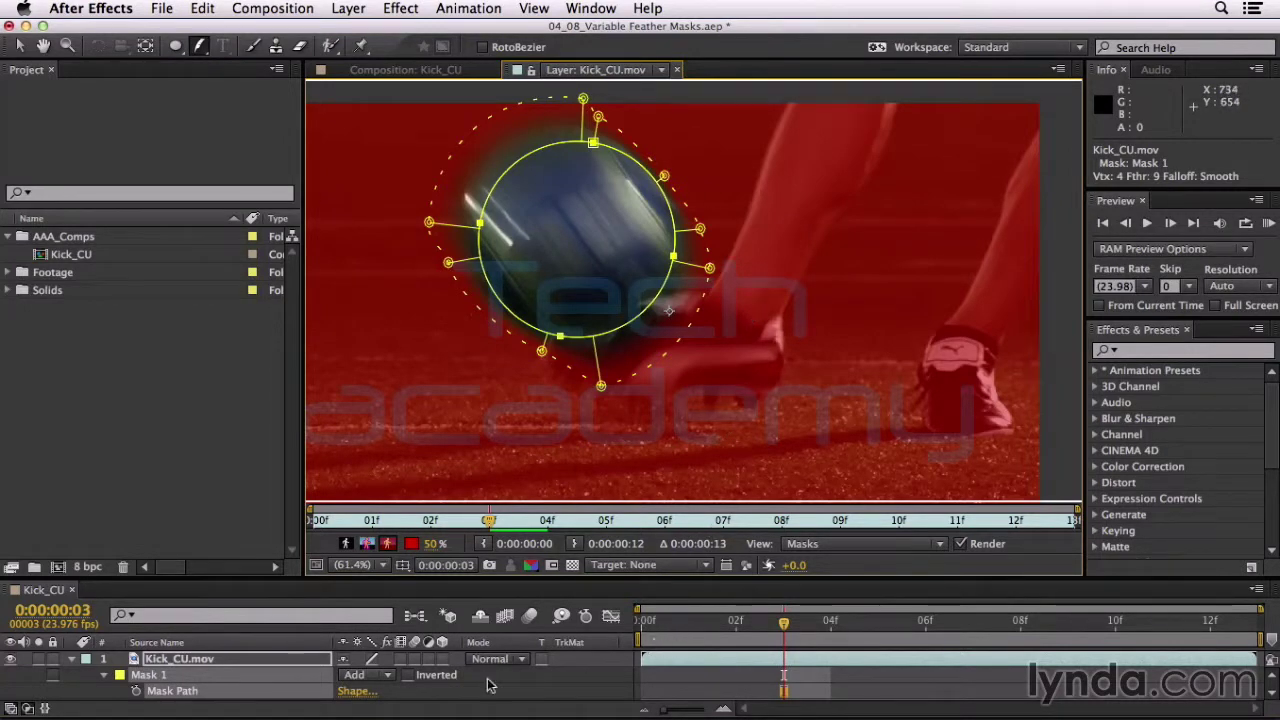
- Start animating Mask Path at frame 3, and move the mask up and left over the ball at frame 4
{"action": "left_click", "coordinate": [136, 690]}
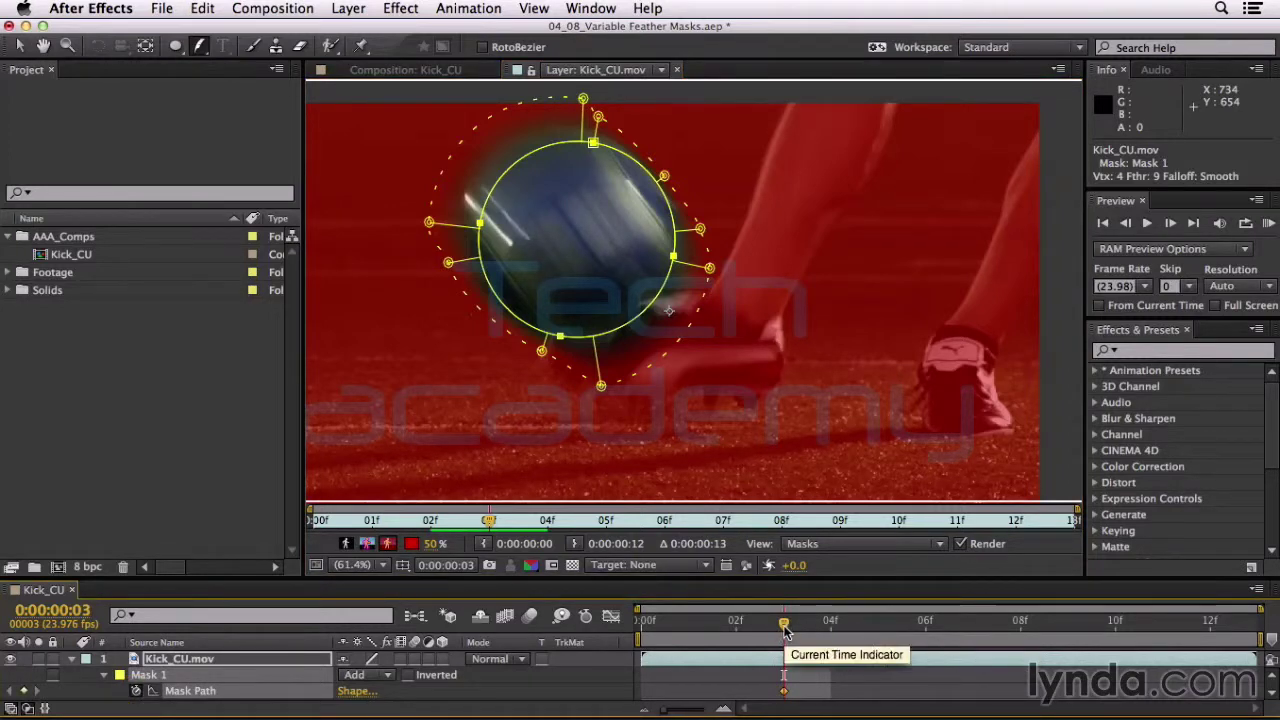
{"action": "left_click_drag", "start_coordinate": [785, 628], "coordinate": [828, 648]}
{"action": "key", "text": "v"}
{"action": "left_click_drag", "start_coordinate": [566, 344], "coordinate": [534, 293]}
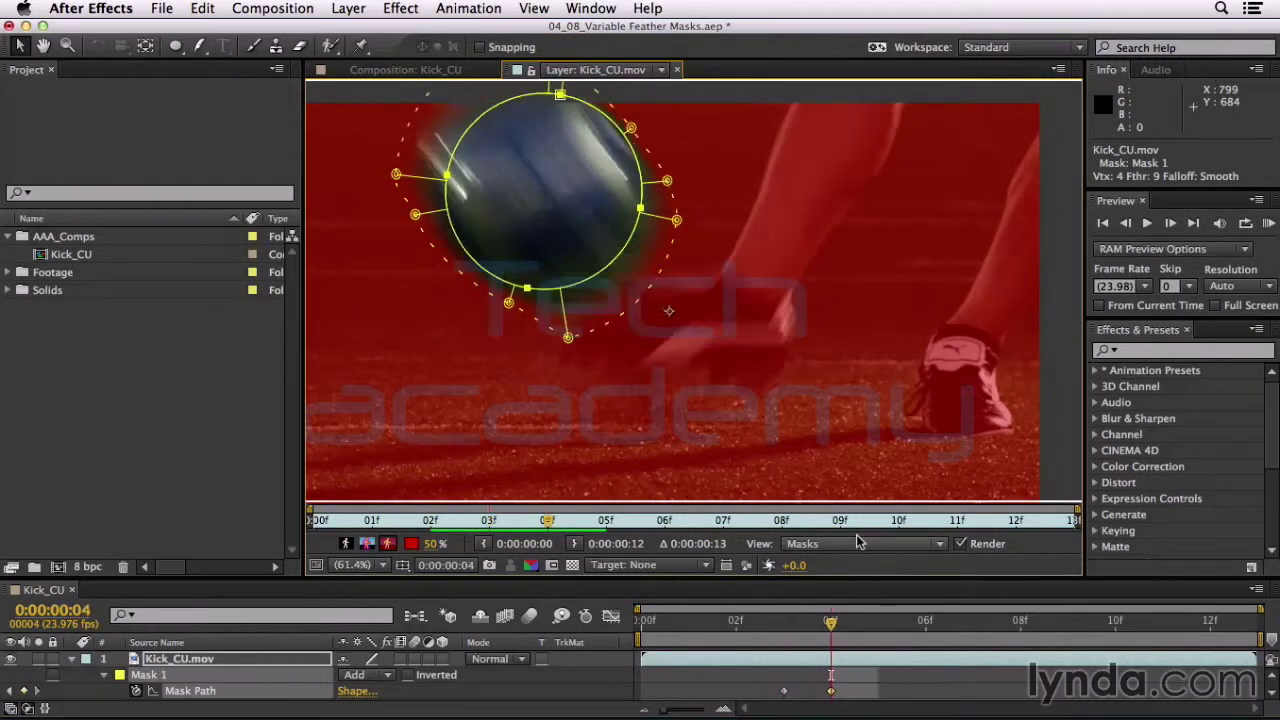
- Scale the mask with its feather to about 88.7% around its centre at frame 3, and deselect it
{"action": "key", "text": "Page_Up"}
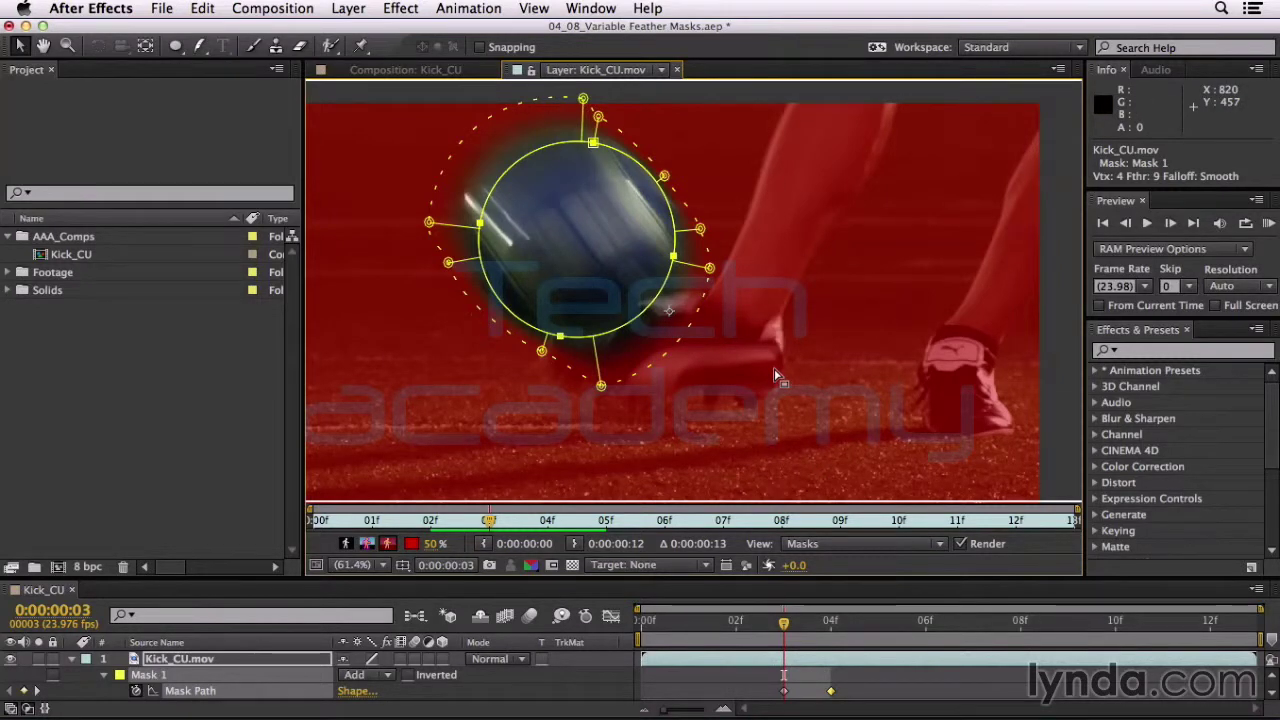
{"action": "key", "text": "super+t"}
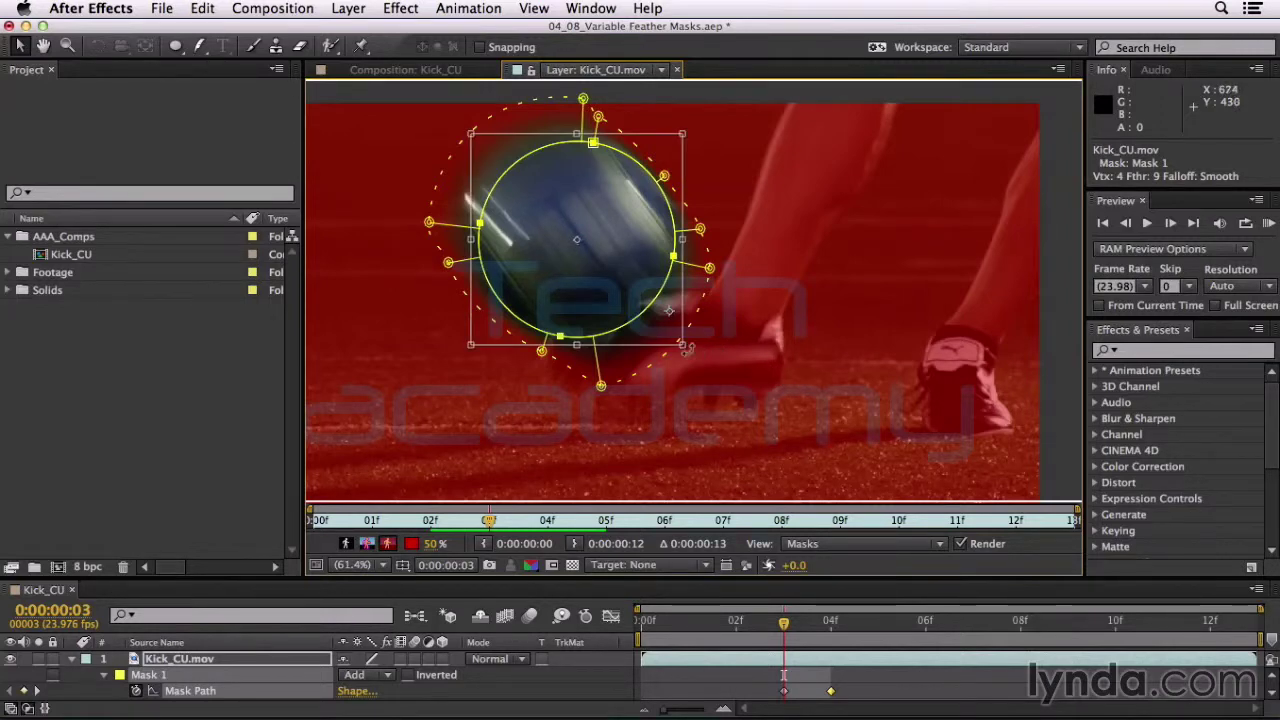
{"action": "left_click_drag", "start_coordinate": [684, 346], "coordinate": [671, 332]}
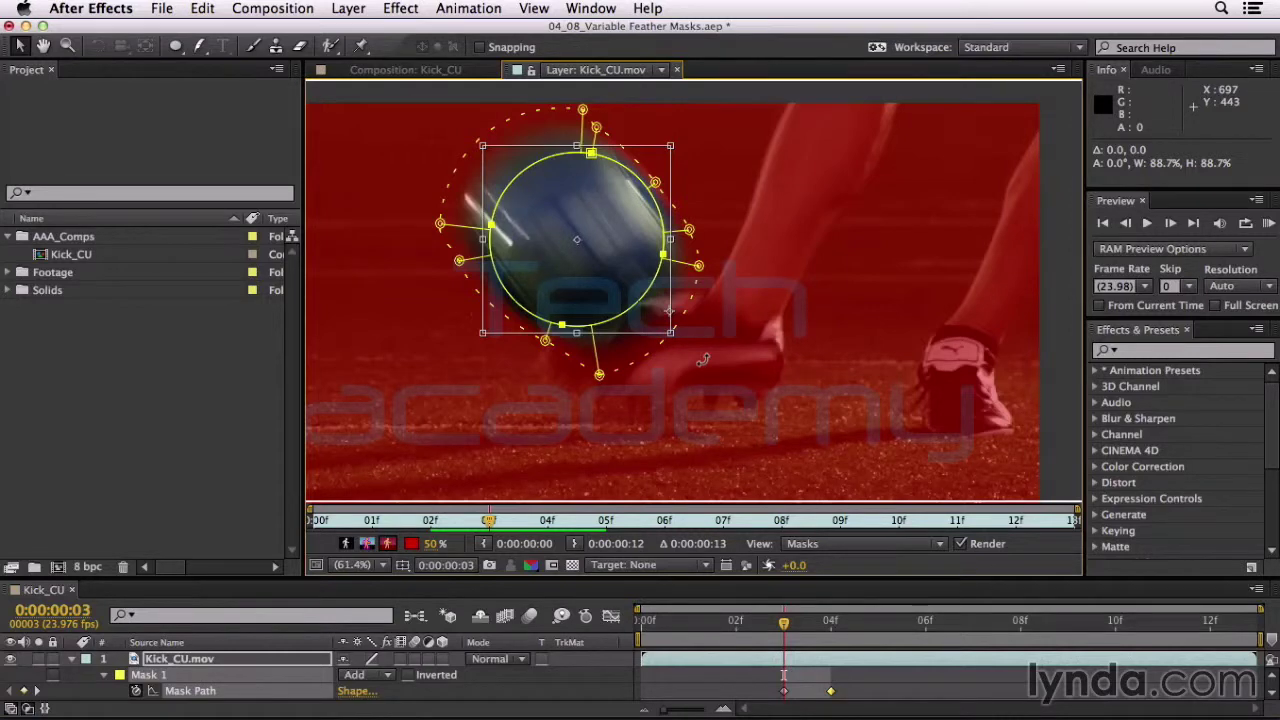
{"action": "left_click", "coordinate": [743, 440]}
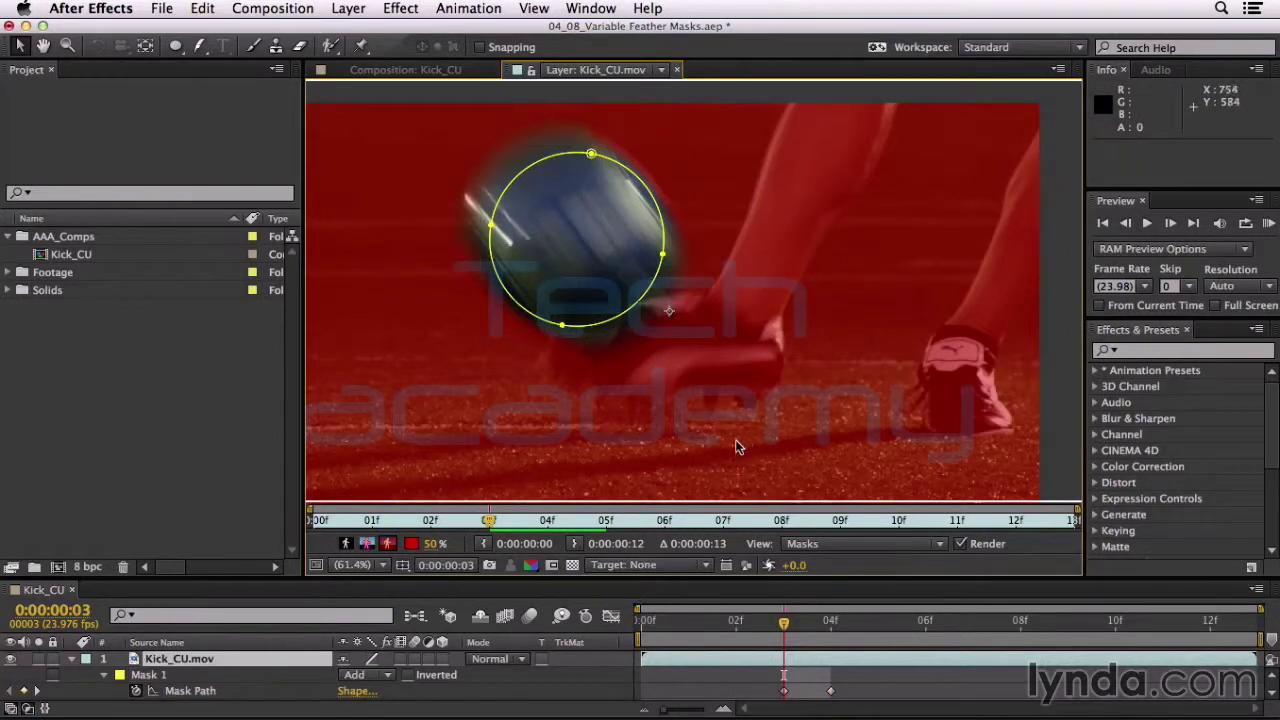